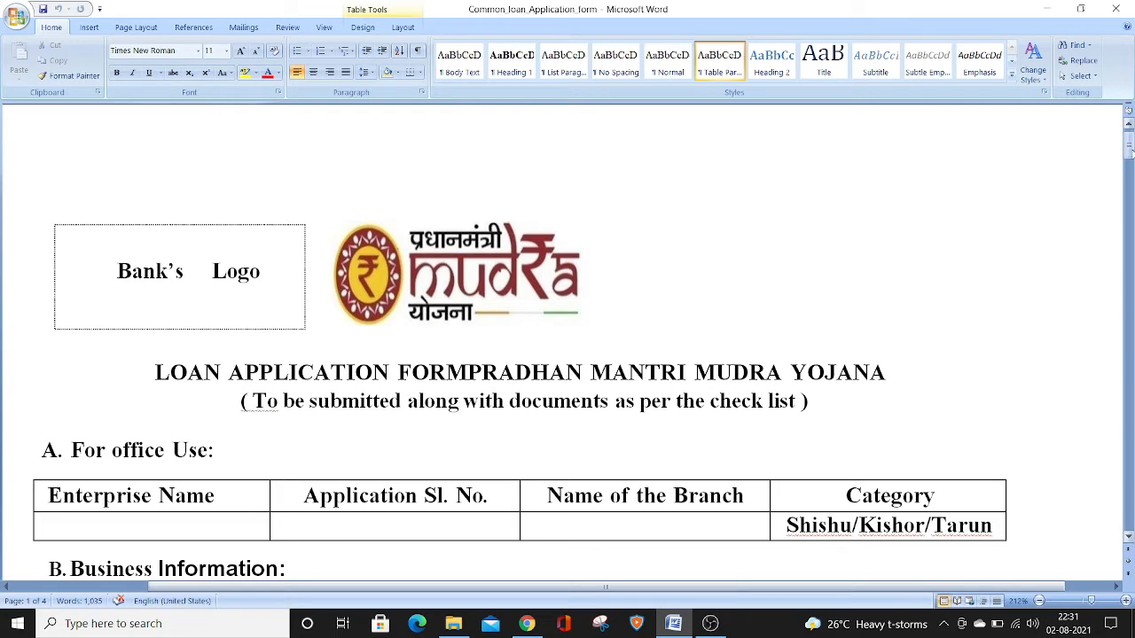
drag(1130, 157, 1130, 159)
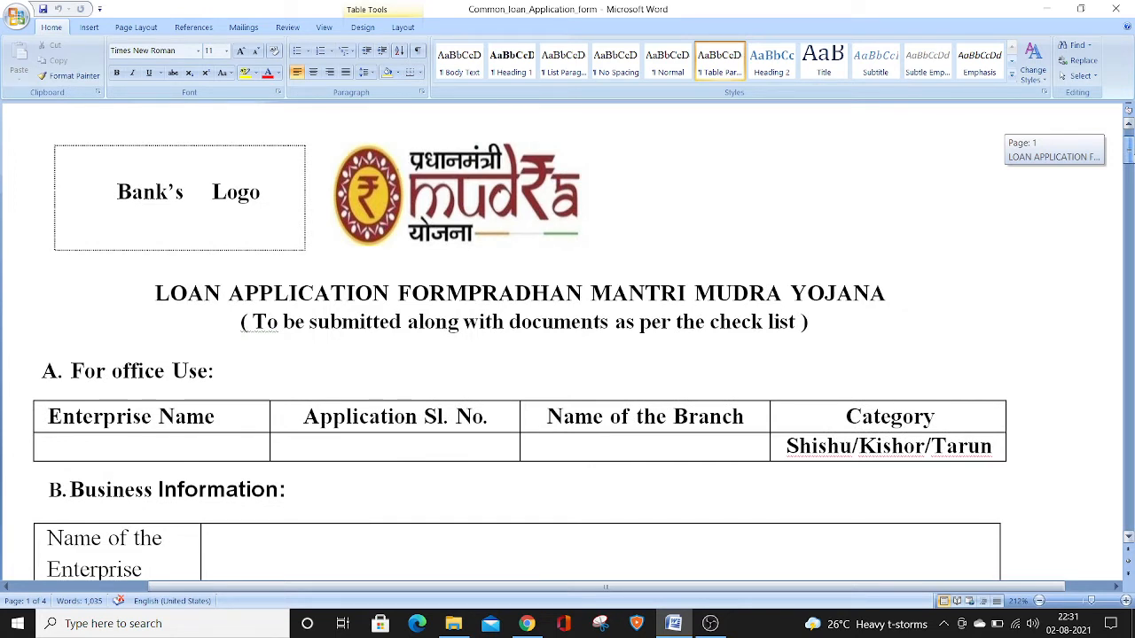
drag(1130, 160, 1130, 161)
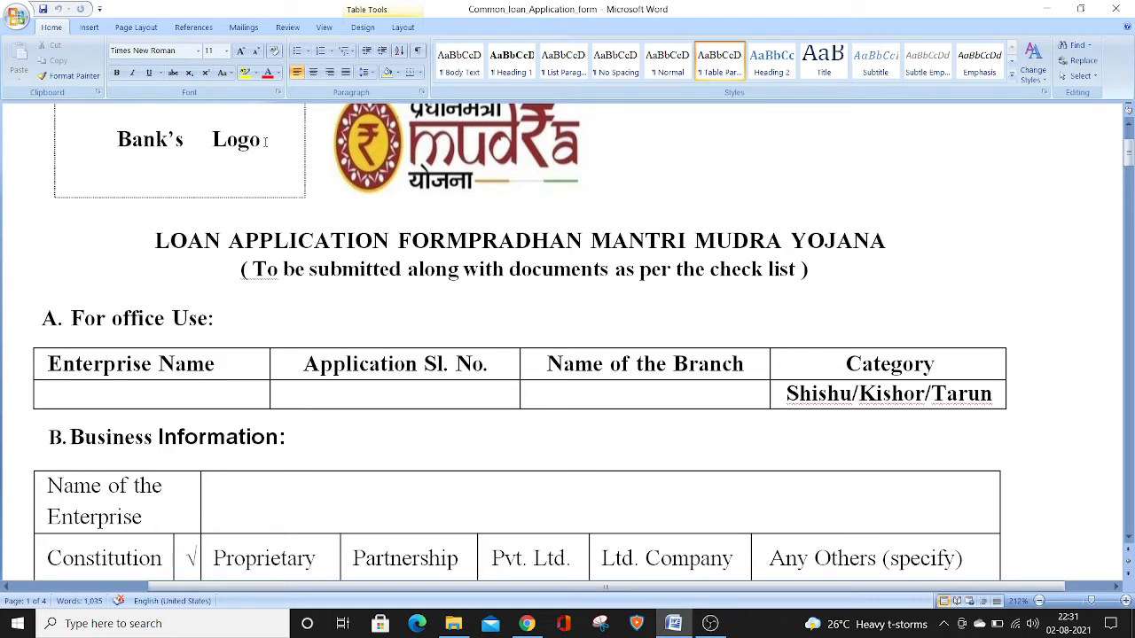
drag(264, 142, 178, 133)
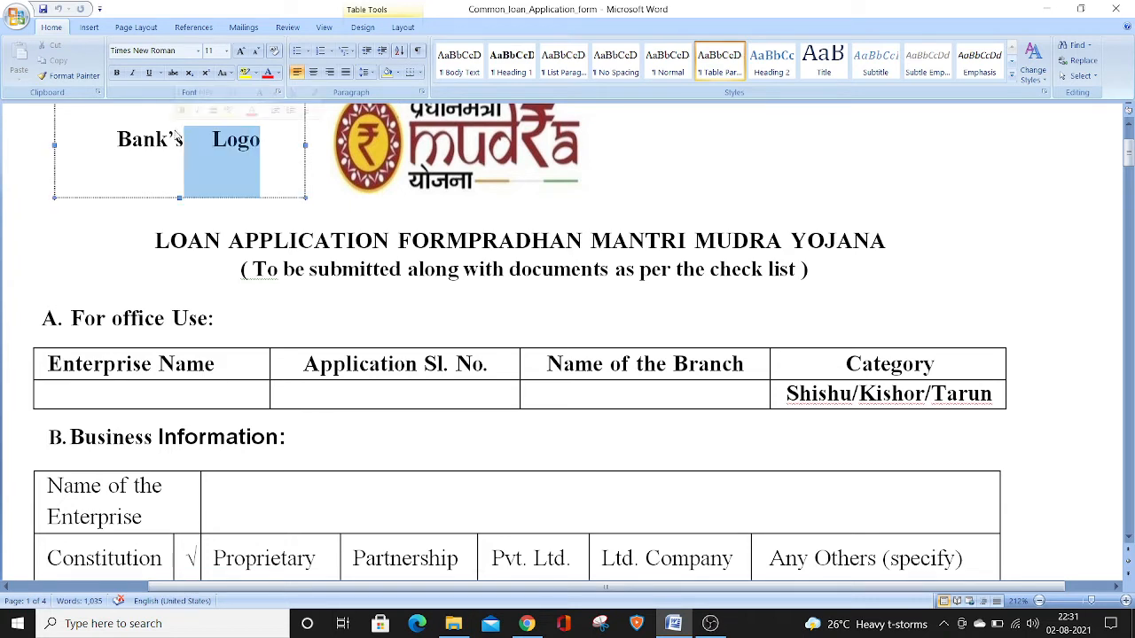
click(280, 174)
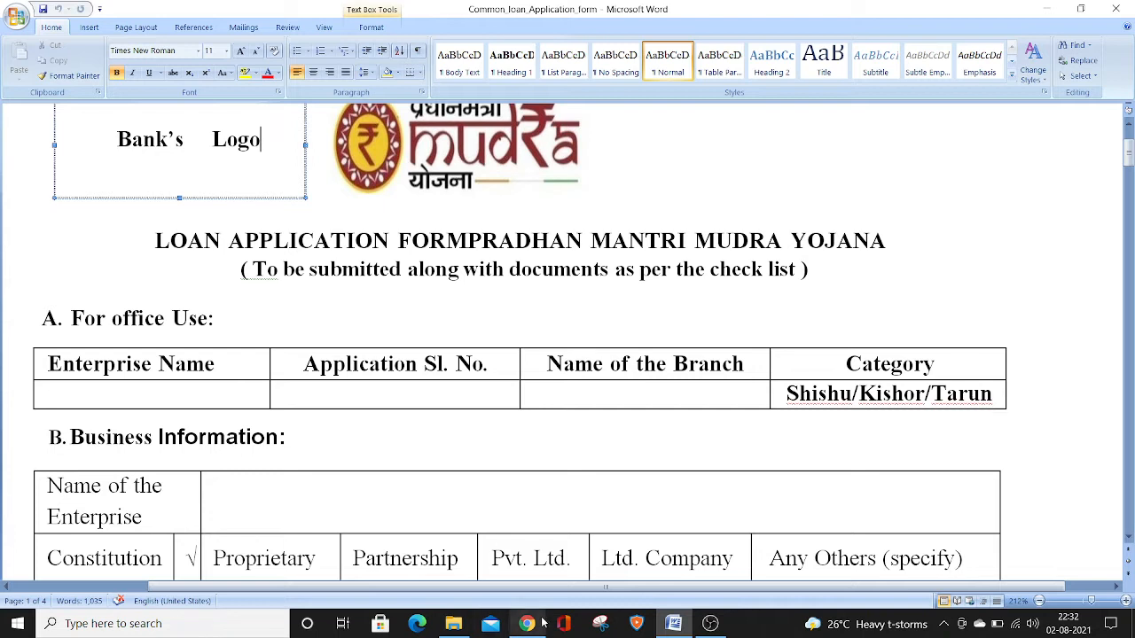
Enter "Ram enterprises" as the Name of the Enterprise in the Business Information table
click(424, 499)
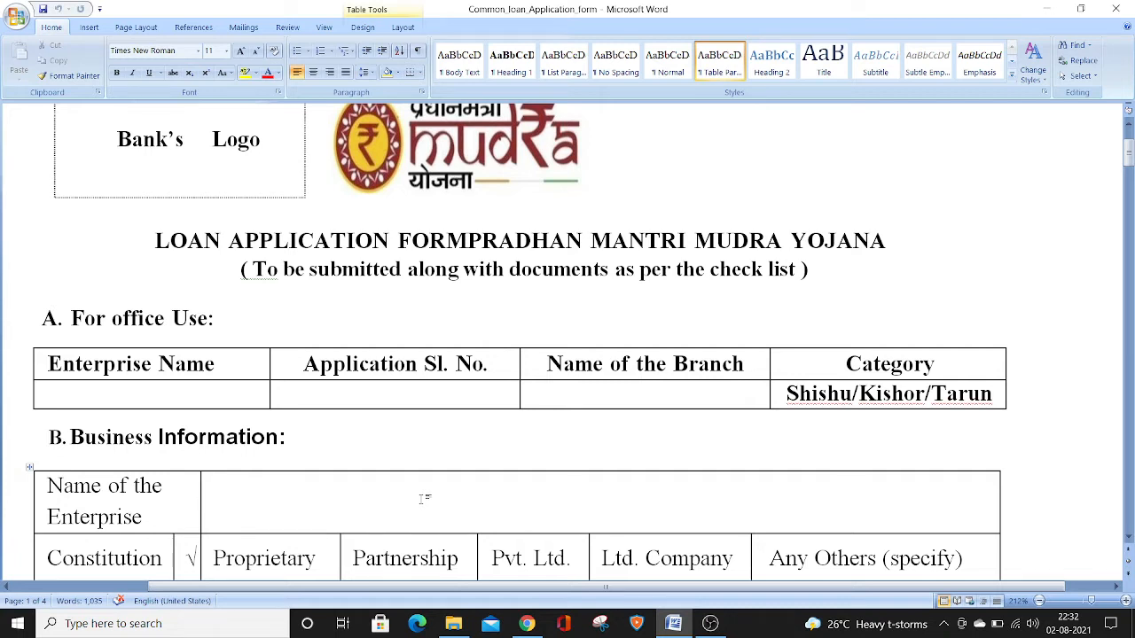
text(ram entery)
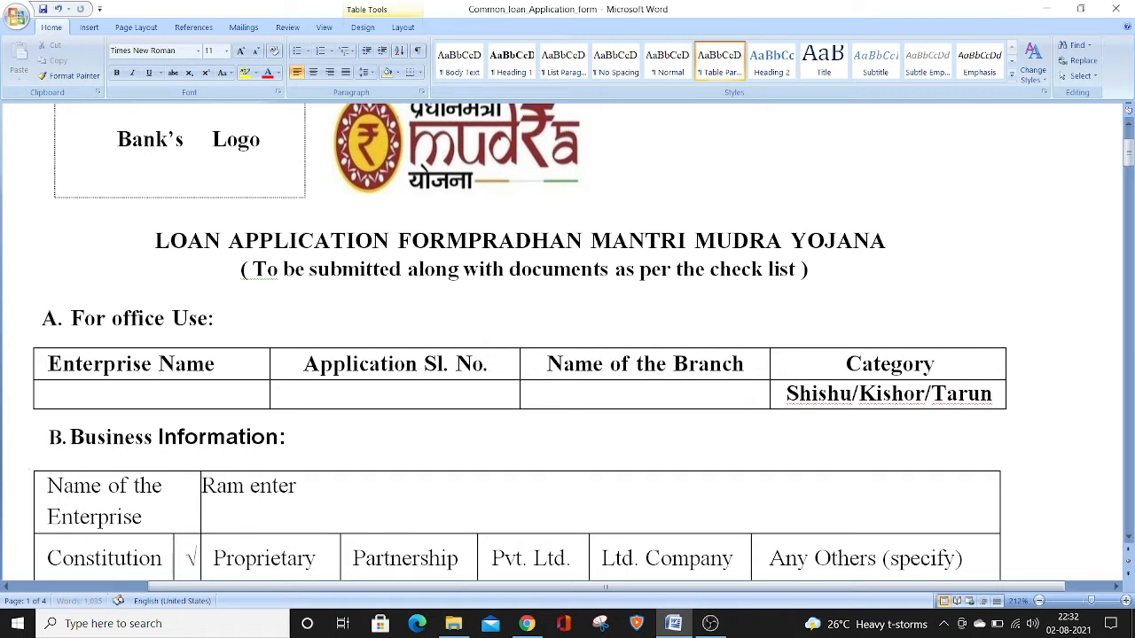
key(BackSpace)
key(BackSpace)
key(BackSpace)
text(erprises)
drag(1129, 163, 1130, 169)
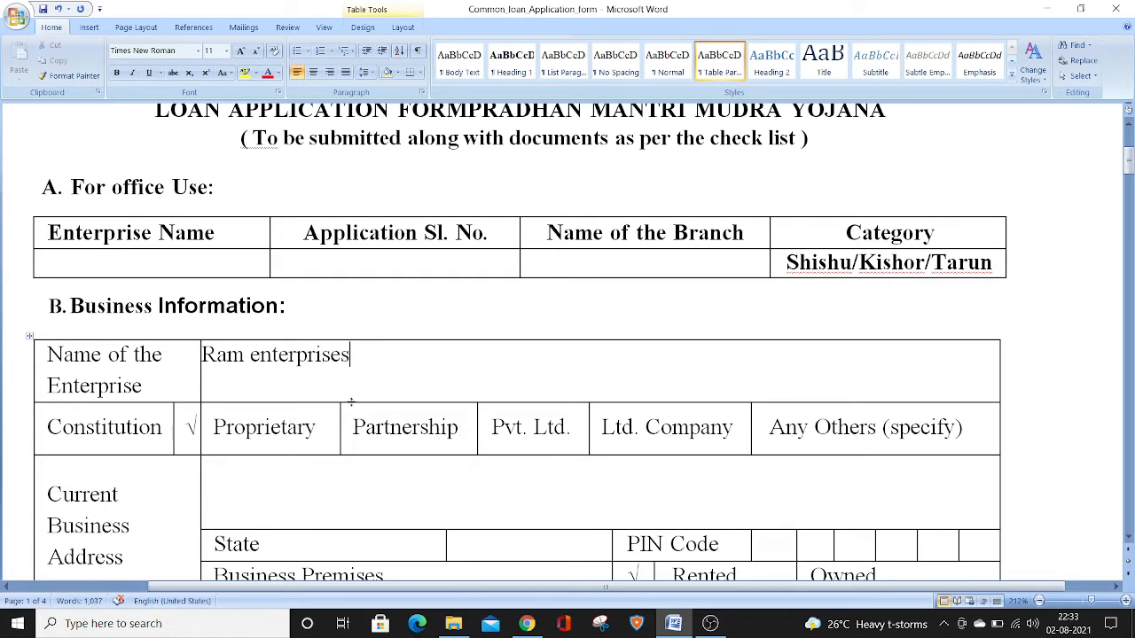
click(316, 417)
drag(314, 416, 216, 441)
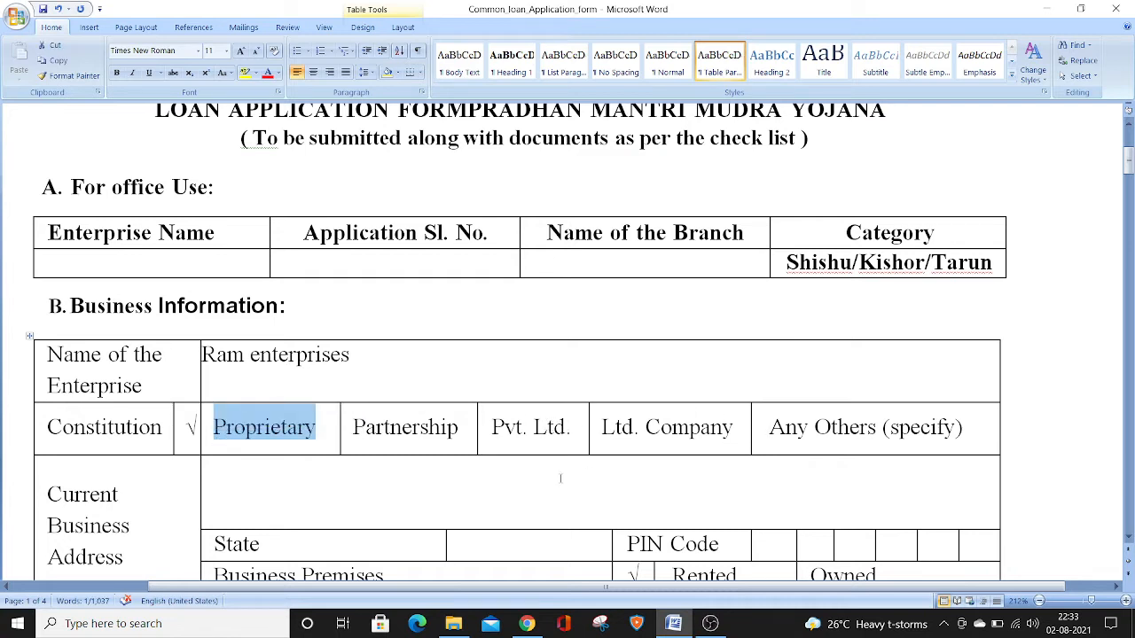
Fill in the Current Business Address with the business's city and state
click(283, 486)
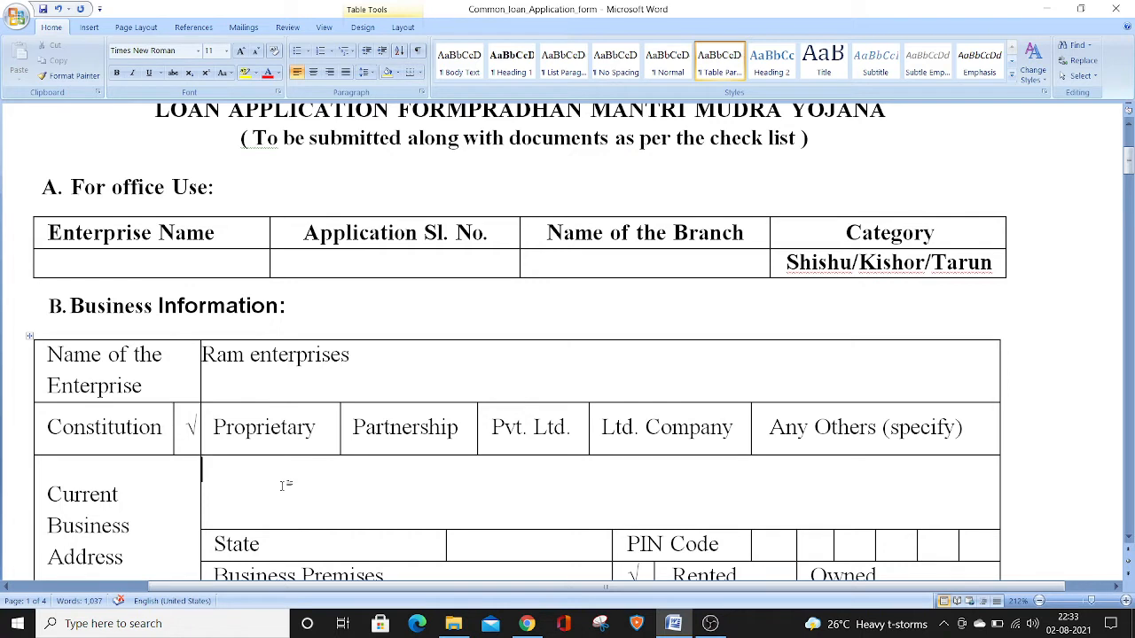
text(jaipu)
key(BackSpace)
key(BackSpace)
key(BackSpace)
key(BackSpace)
key(BackSpace)
text(Jaipur )
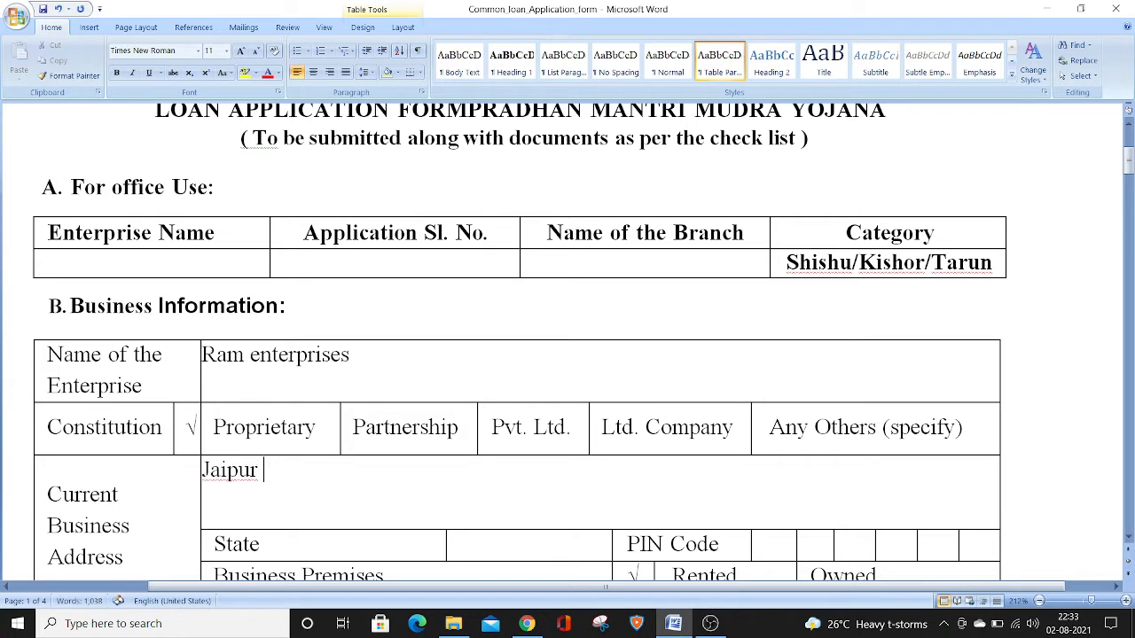
text(Rajasthan)
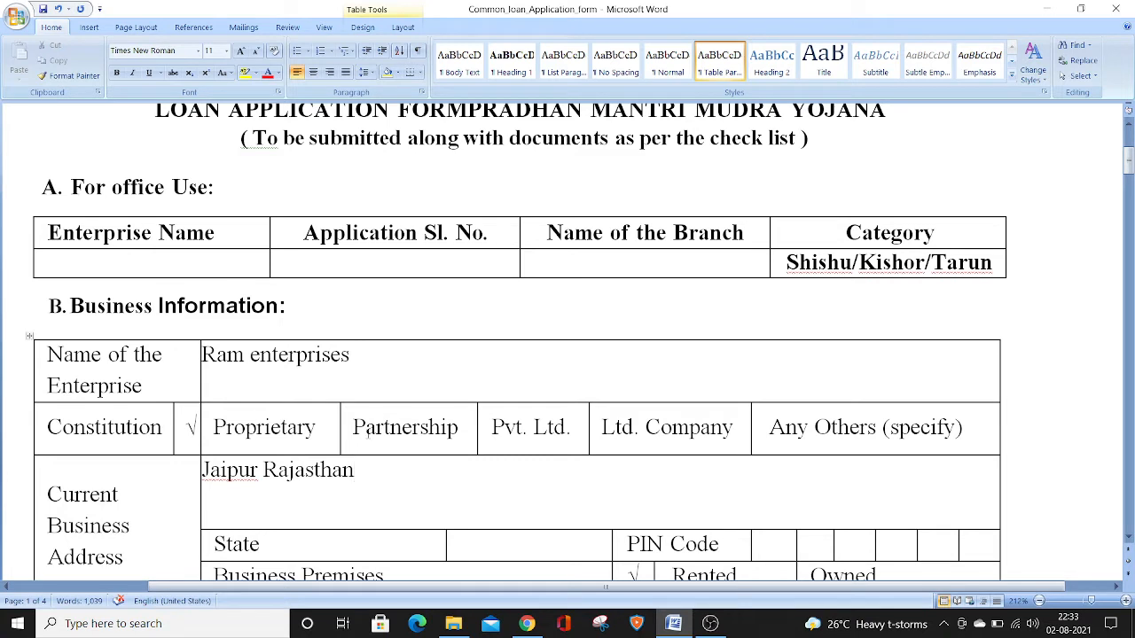
Enter Rajasthan as the State in the business address section
click(491, 552)
text(Rajasthan)
key(Tab)
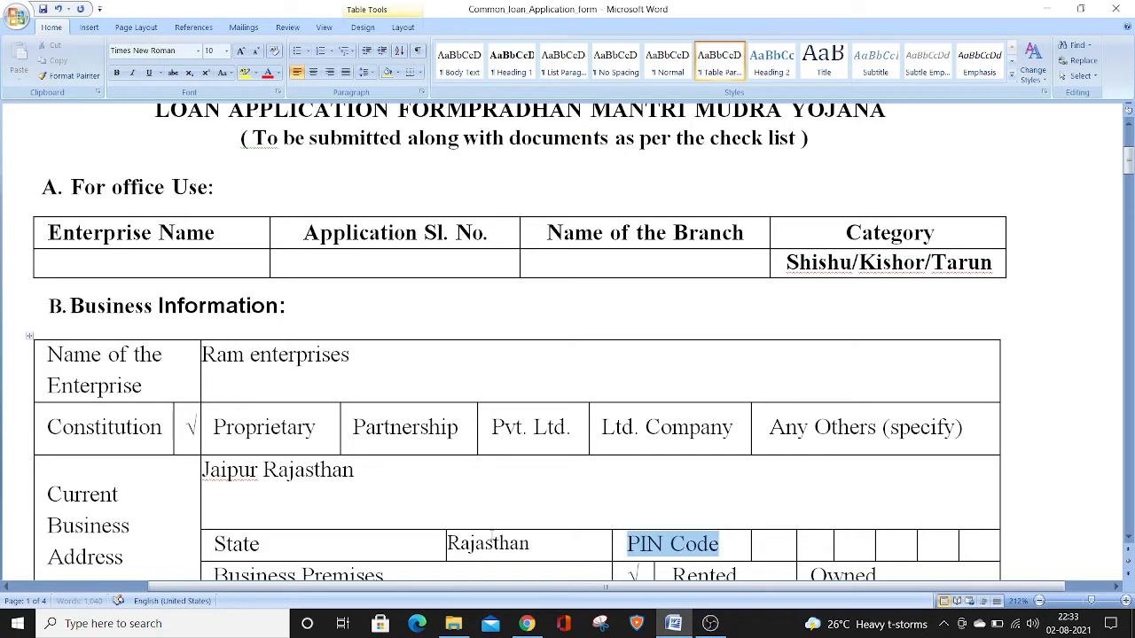
key(Tab)
text(0201)
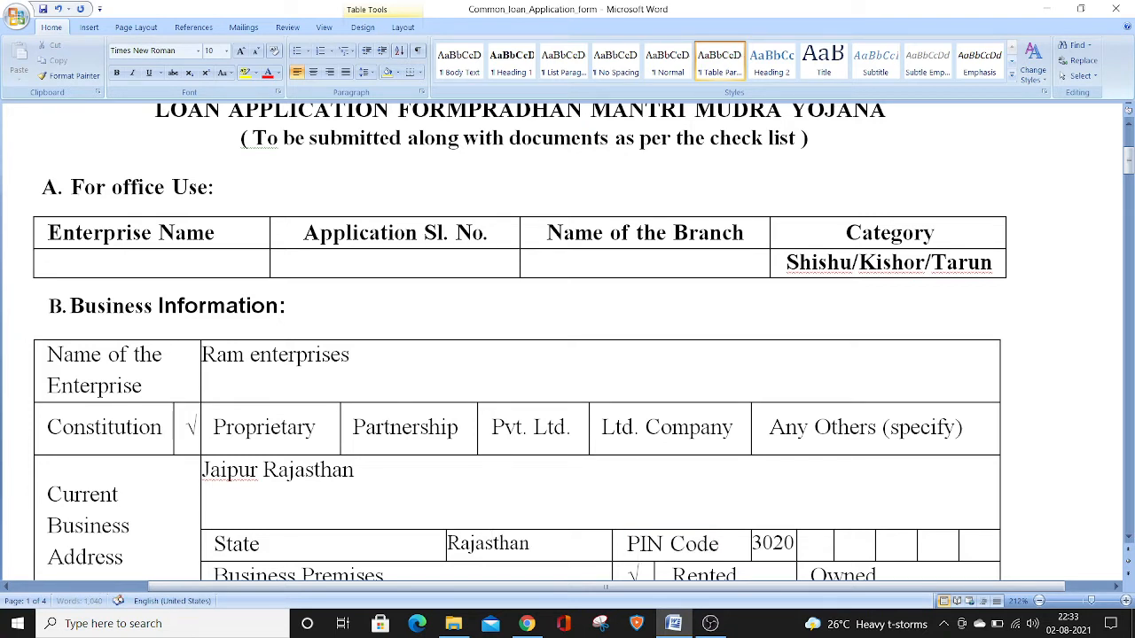
key(BackSpace)
key(BackSpace)
key(BackSpace)
key(BackSpace)
key(BackSpace)
Enter the business's mobile number beside the 91 country code in the Mobile No. row
drag(1130, 165, 1130, 188)
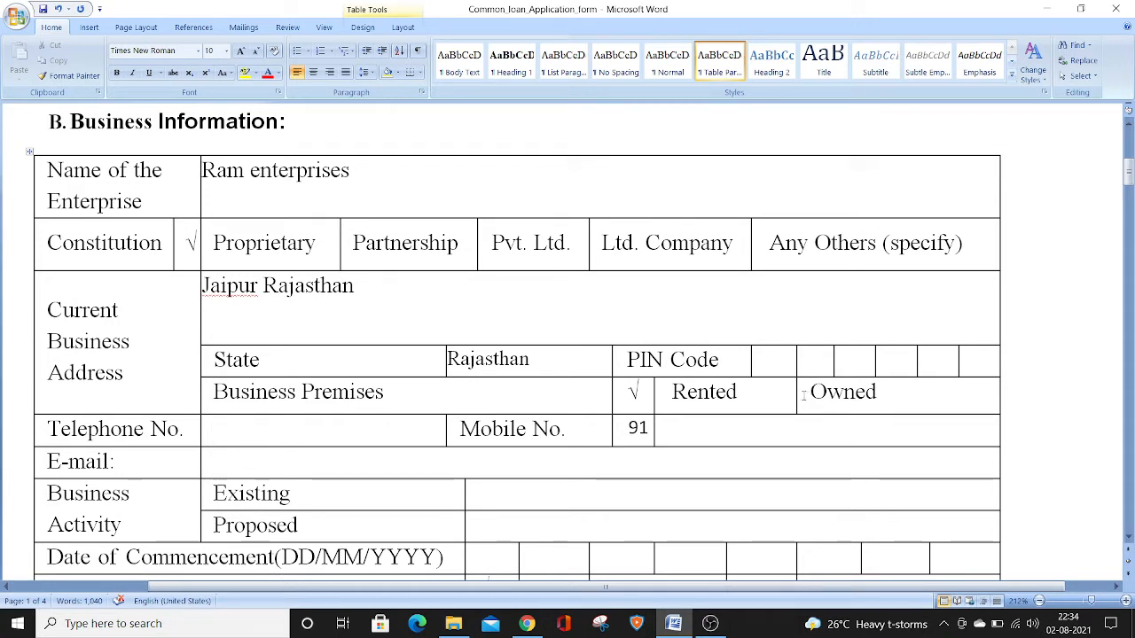
click(746, 435)
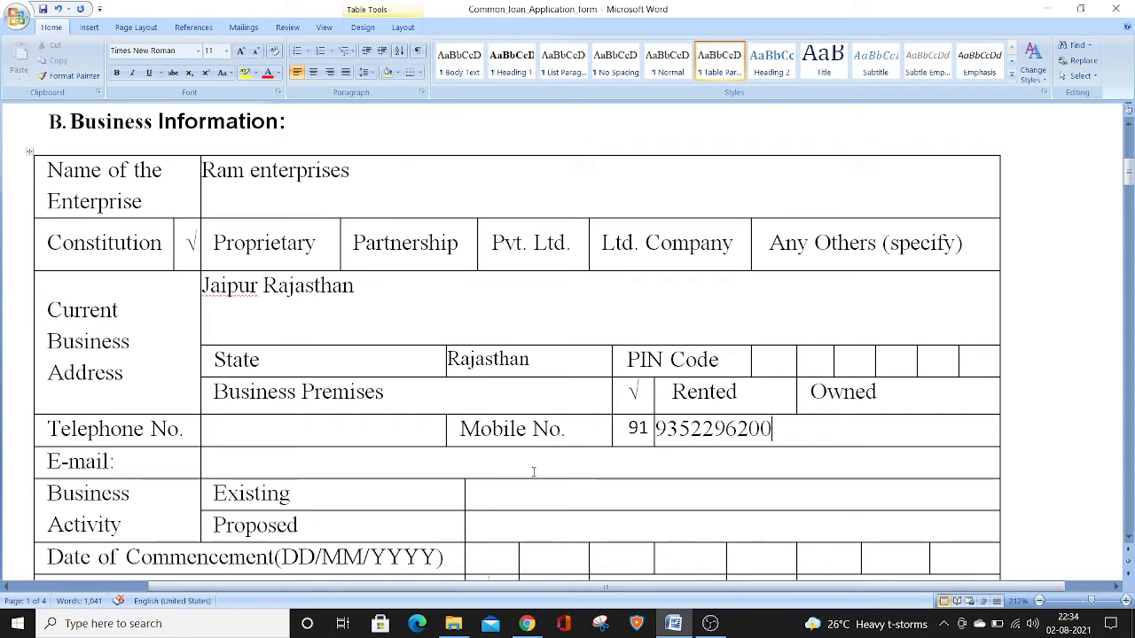
click(407, 436)
click(392, 461)
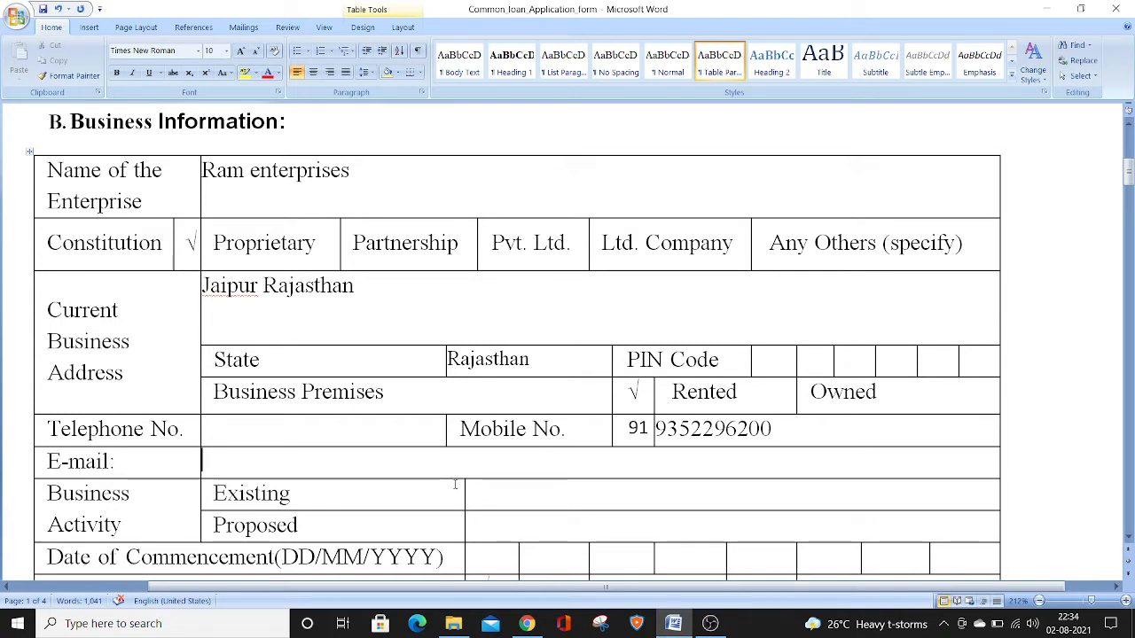
click(505, 496)
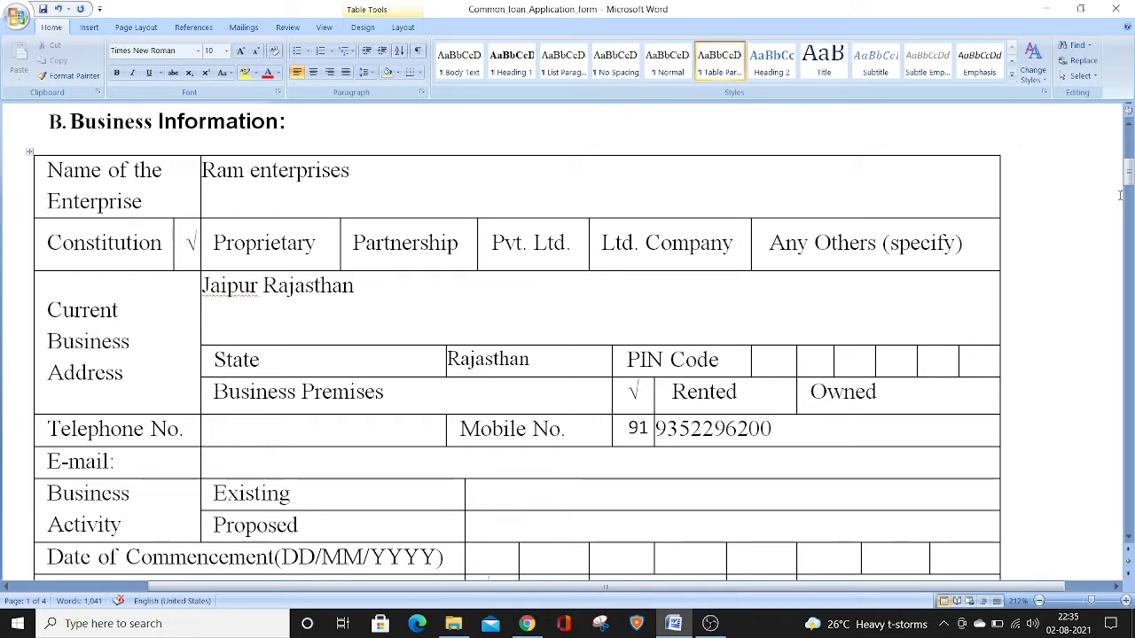
Enter 01/07/2015 as the Date of Commencement, with one digit in each box
drag(1128, 181, 1130, 191)
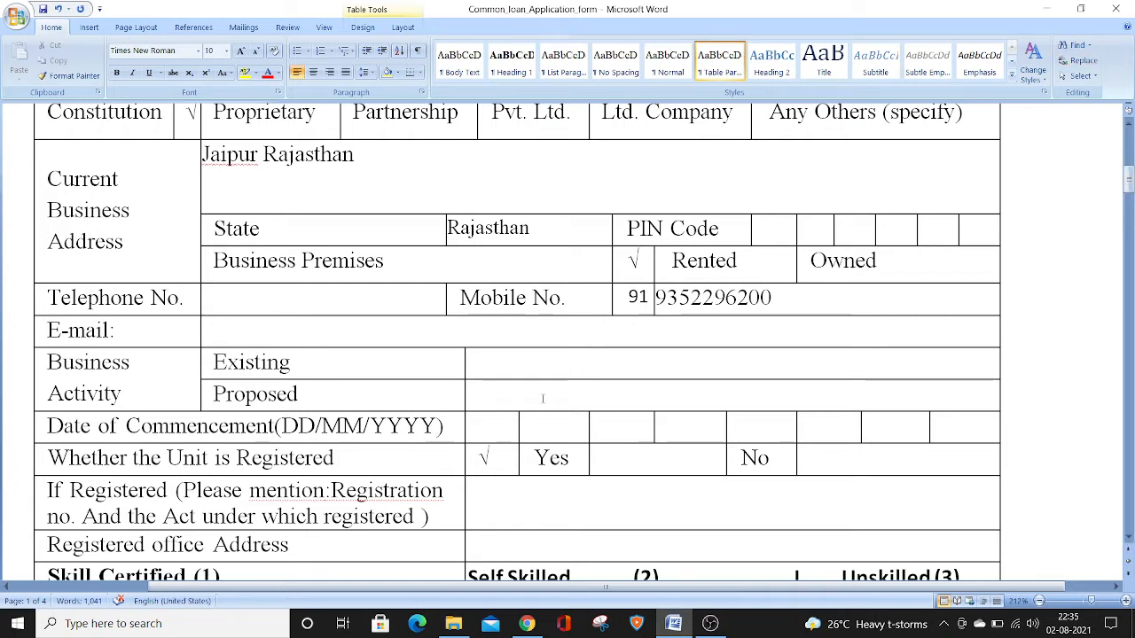
click(499, 419)
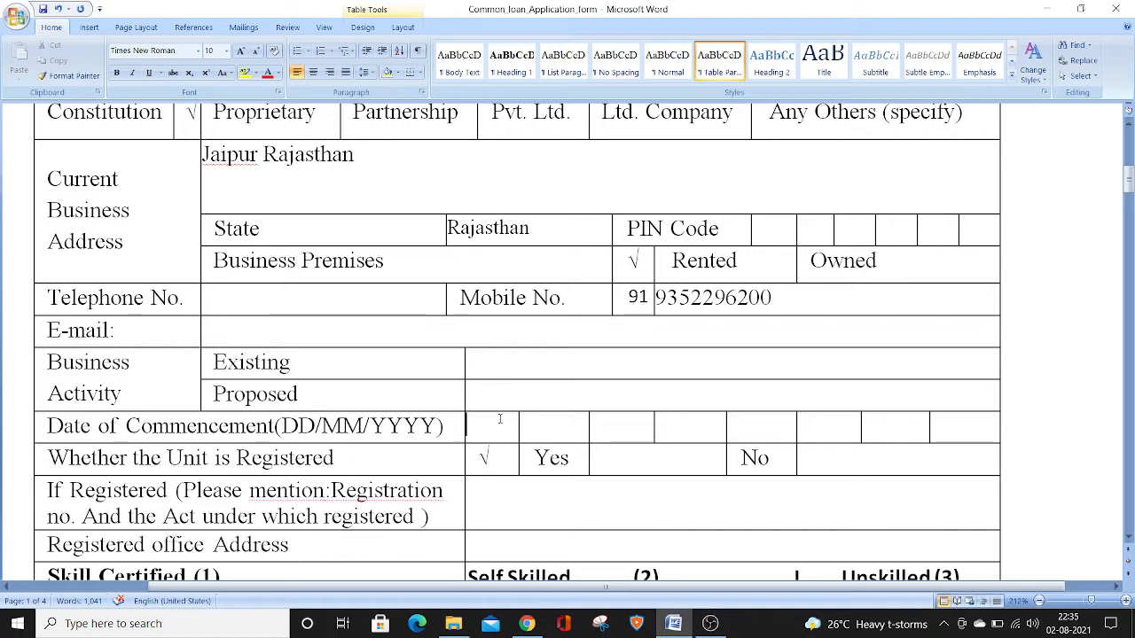
text(0)
key(Tab)
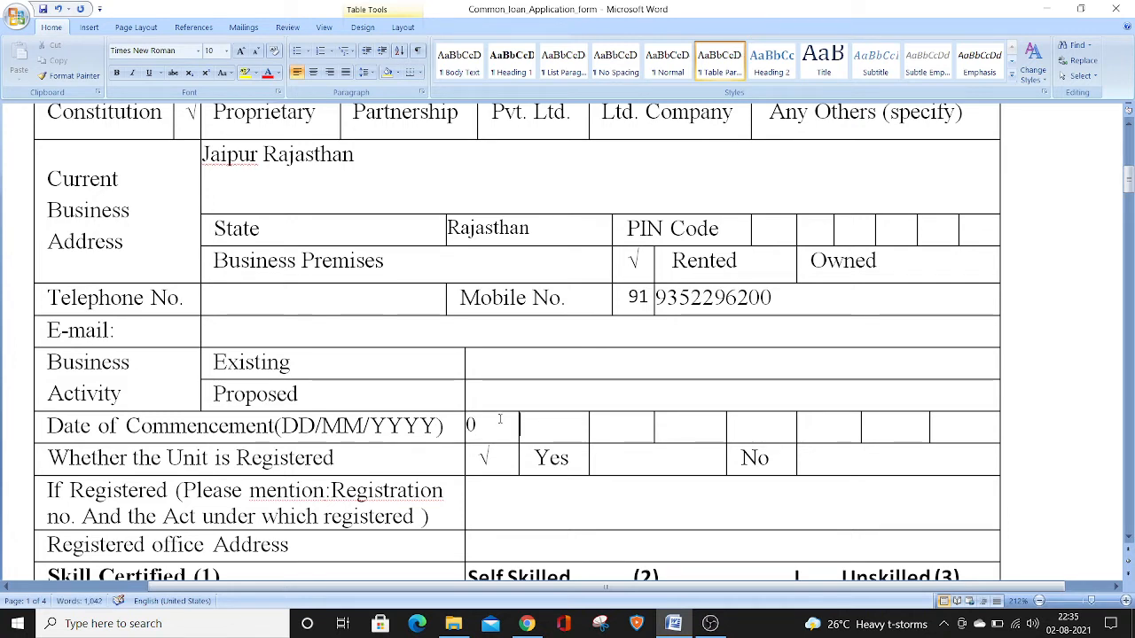
text(1)
key(Tab)
text(0)
key(Tab)
text(7)
key(Tab)
text(20)
key(BackSpace)
key(Tab)
text(0)
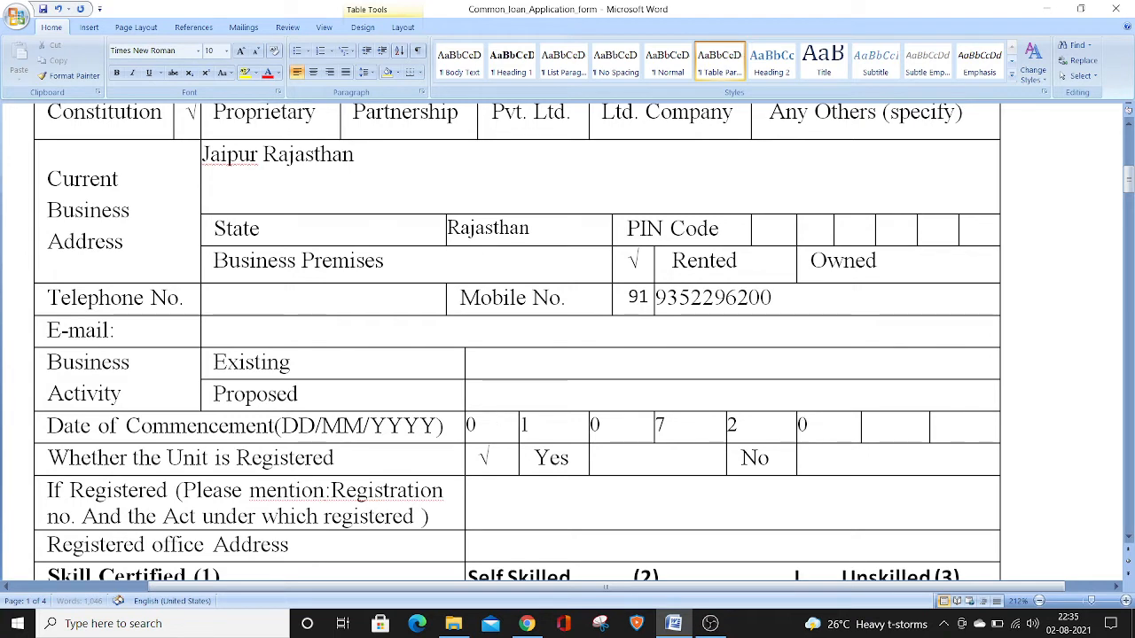
key(Tab)
text(1)
key(Tab)
text(5)
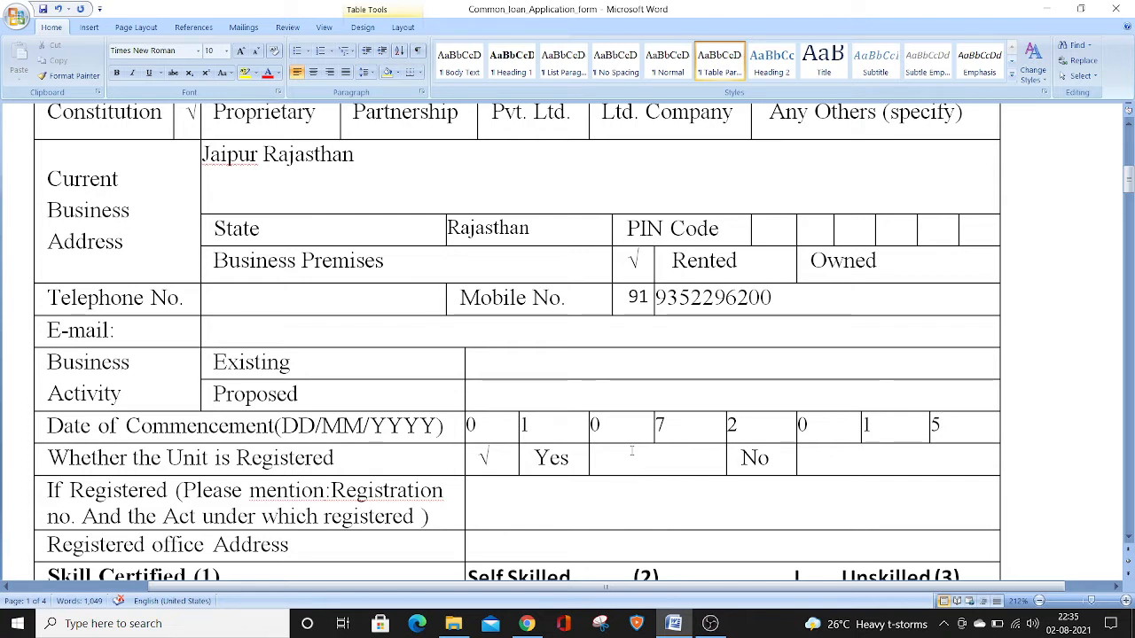
click(631, 453)
text(ye)
key(BackSpace)
key(BackSpace)
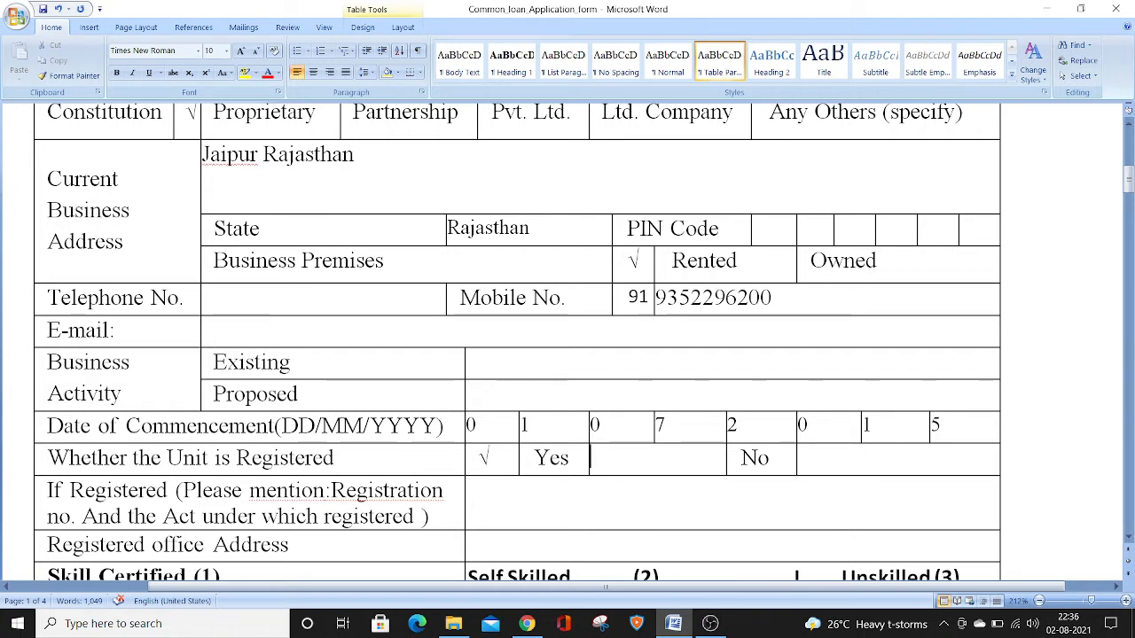
Fill in the registration details with "GST Registered GST No" followed by the masked GST number
click(579, 501)
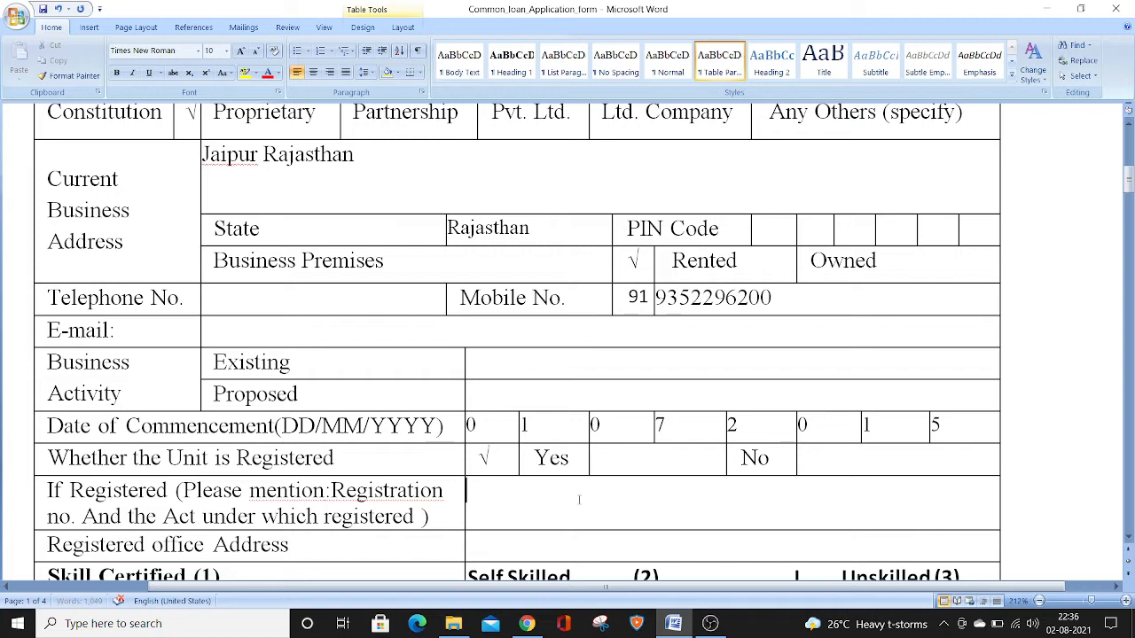
text(GST RE)
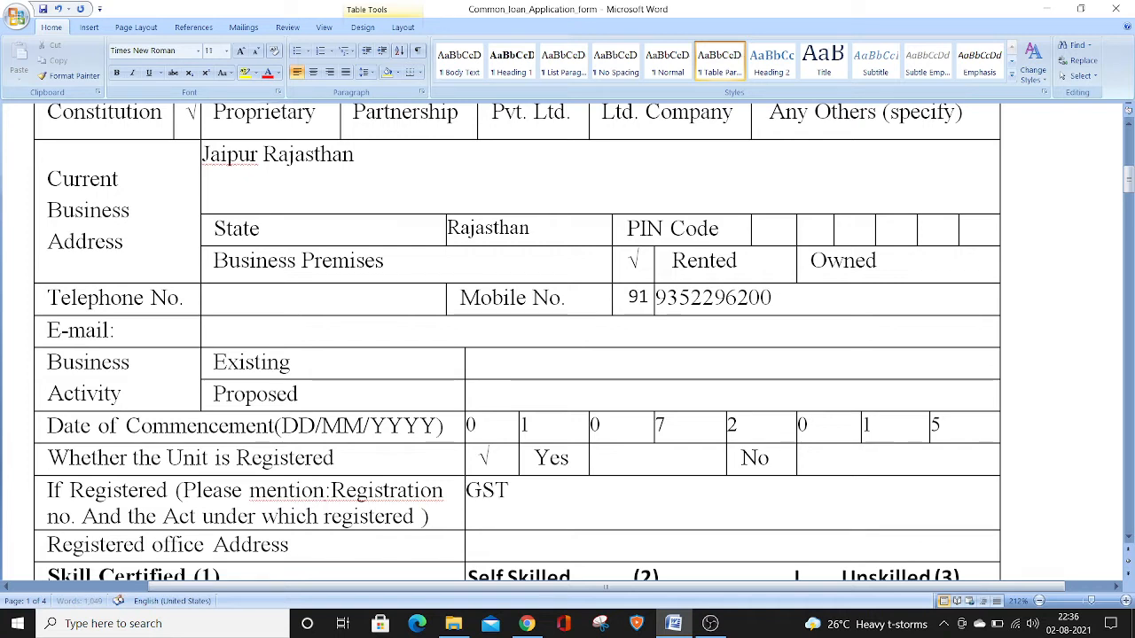
key(BackSpace)
text(reg)
key(BackSpace)
key(BackSpace)
key(BackSpace)
text(egistered)
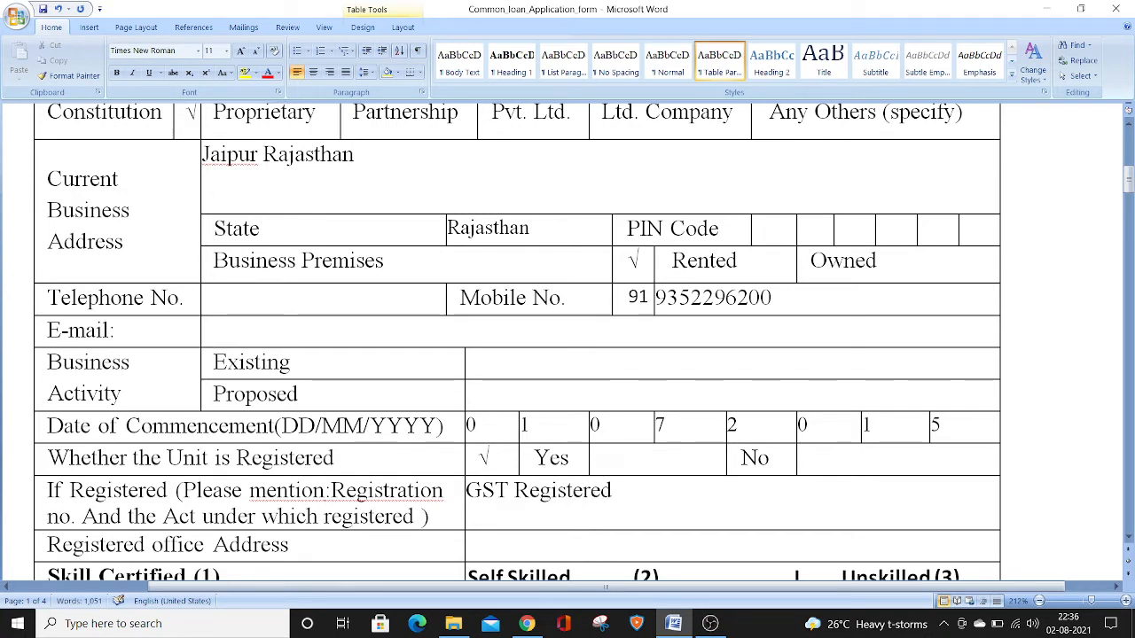
text( GST N)
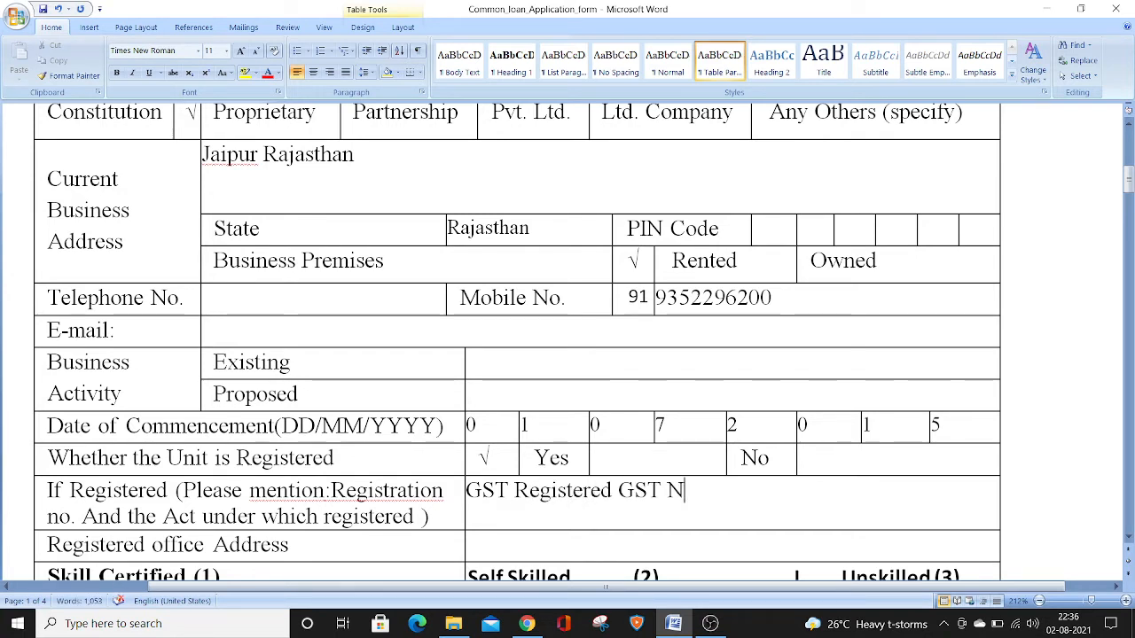
text(o 08)
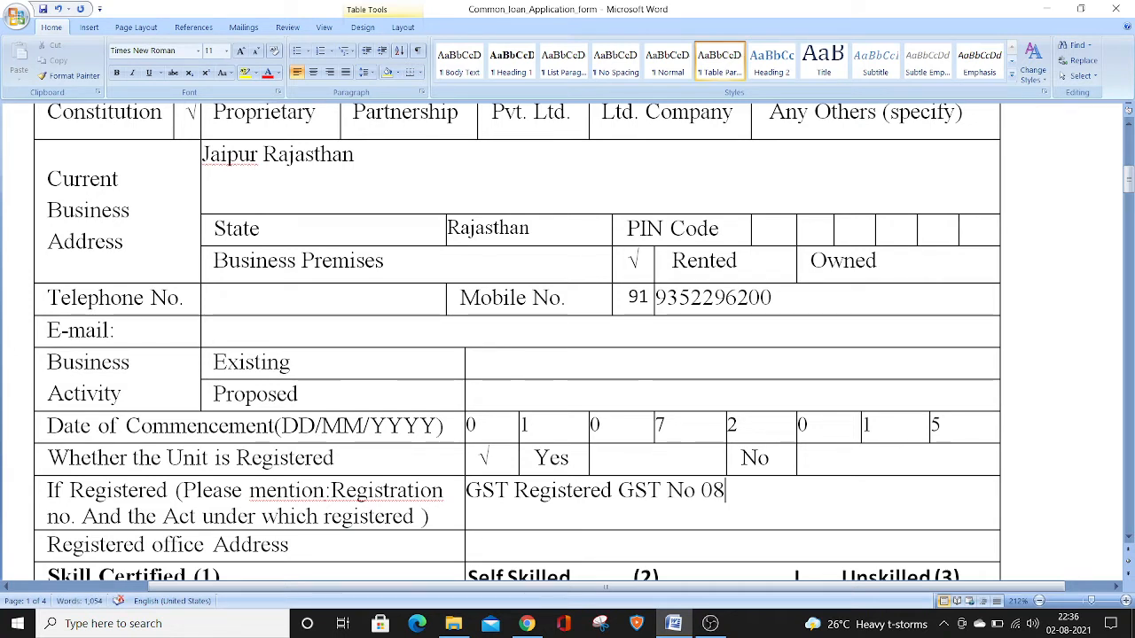
text(XXXXXXXXX)
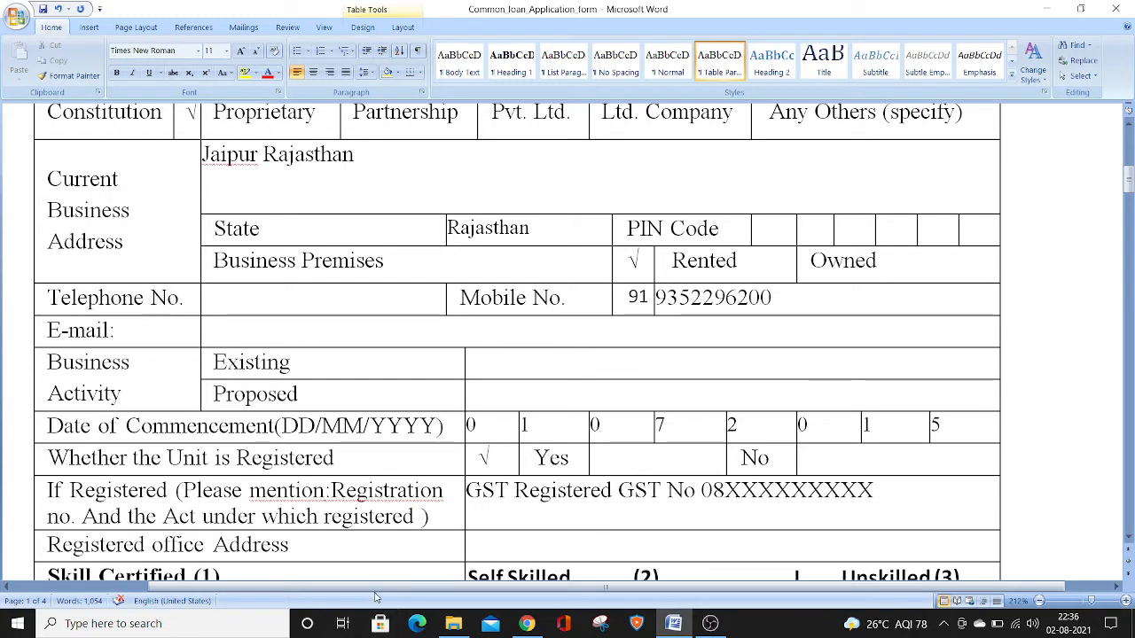
Add a comma after the GST number in the registration details and "MSME Udyam Aadhar" on a second line
click(491, 550)
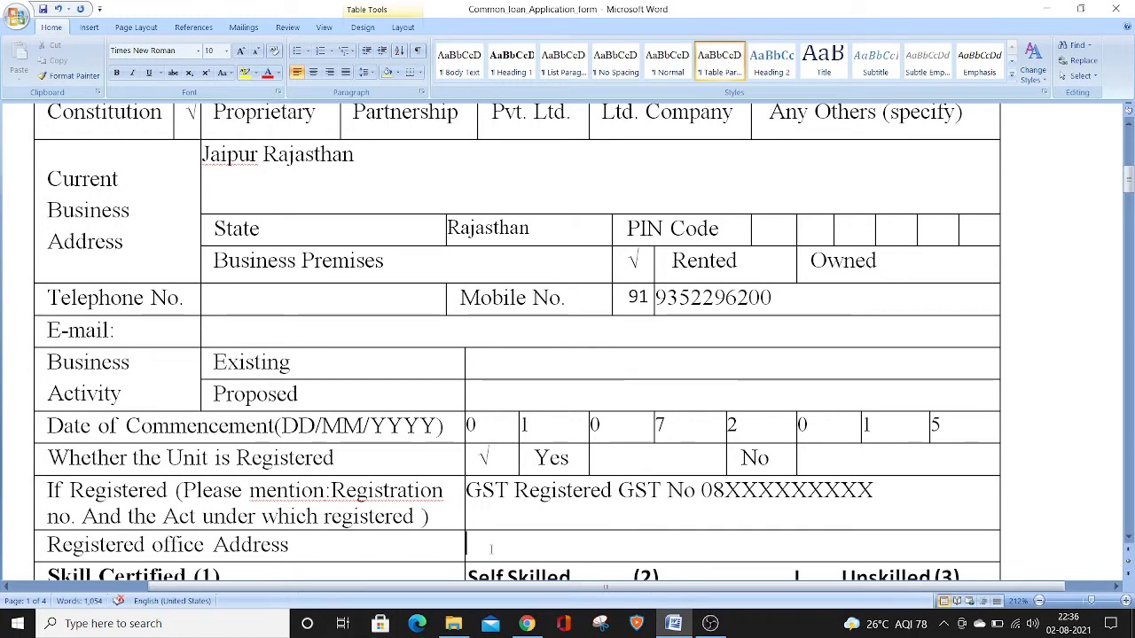
click(885, 490)
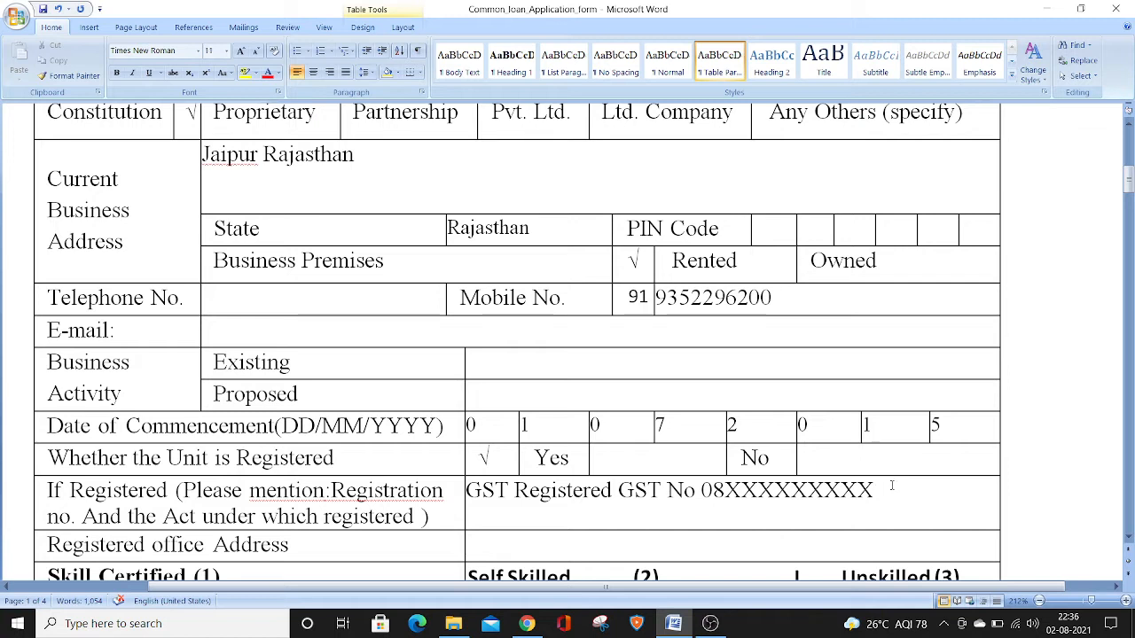
text(,)
key(Return)
text(MSME)
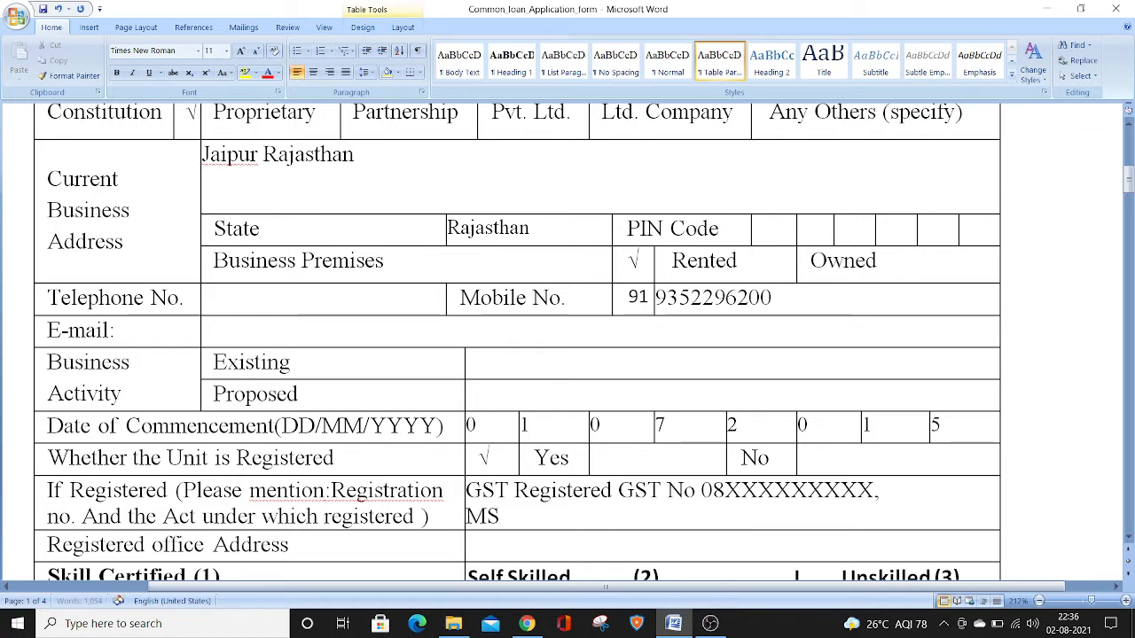
text( Uyam)
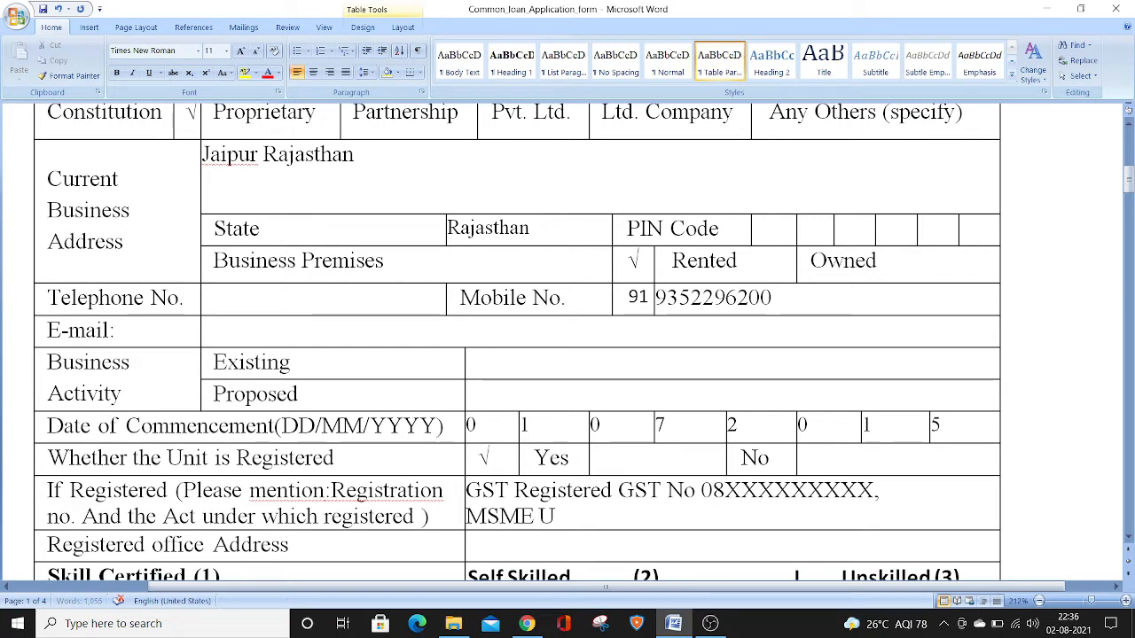
key(BackSpace)
key(BackSpace)
key(BackSpace)
key(BackSpace)
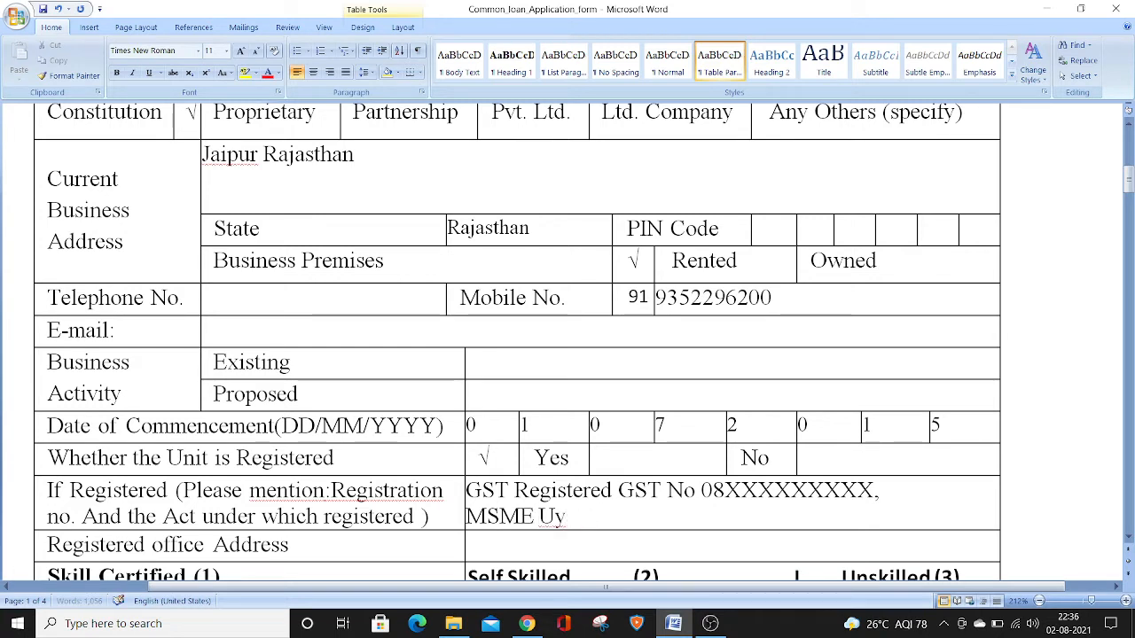
text(dyam Addha)
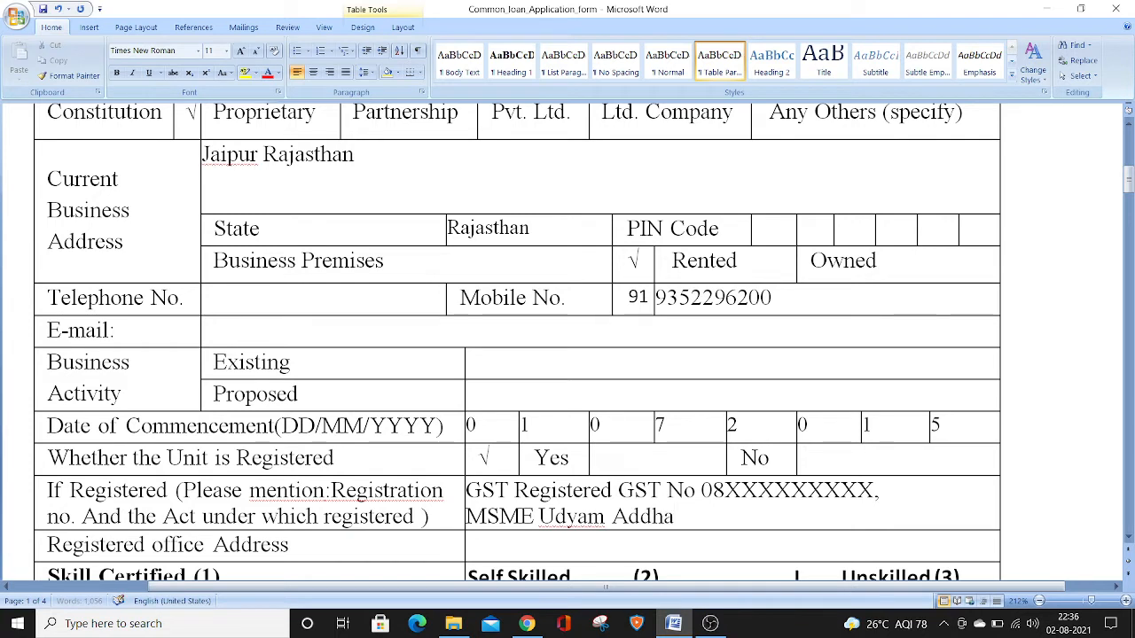
key(BackSpace)
key(BackSpace)
key(BackSpace)
key(BackSpace)
text(adhar)
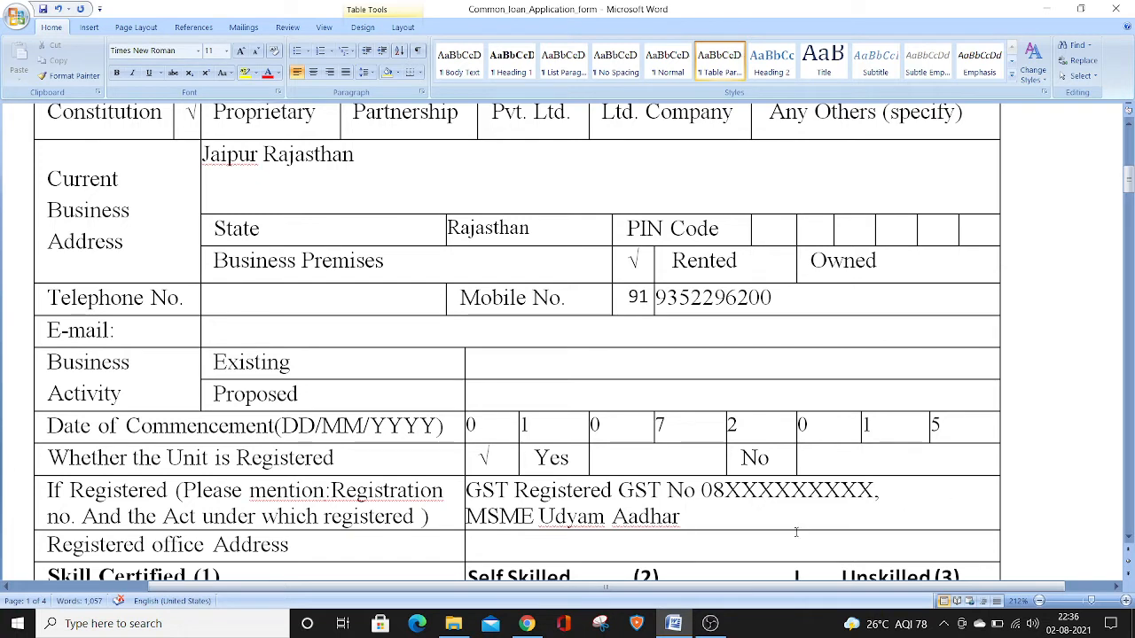
Review the Registered office Address, Skill Certified, Social Category and Minority Community rows, continuing to the section C background table
click(742, 549)
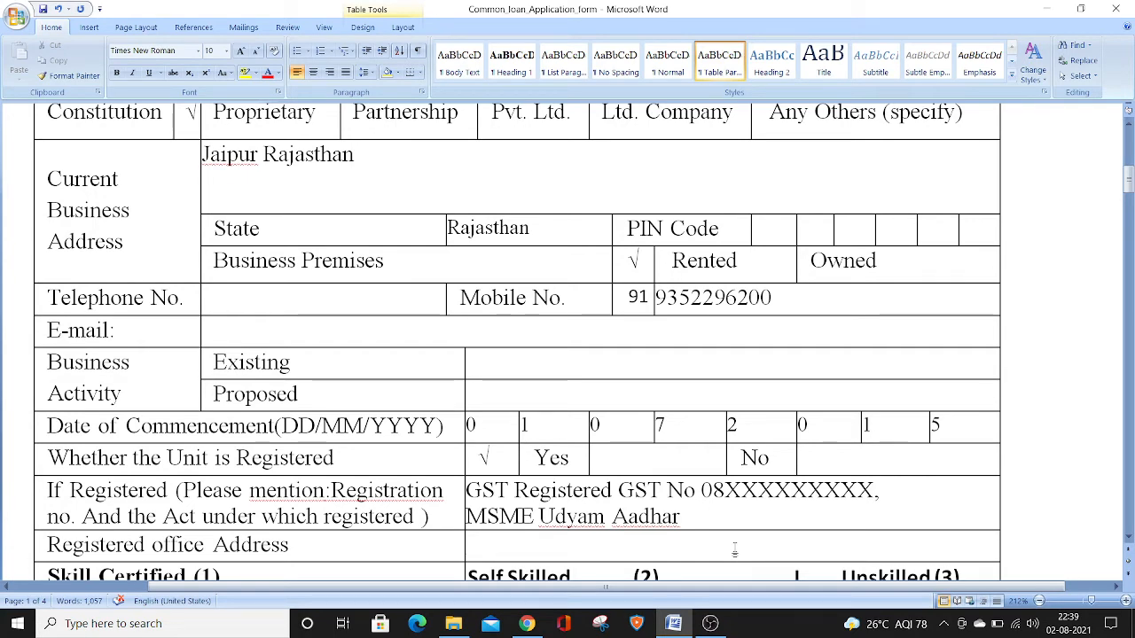
key(Down)
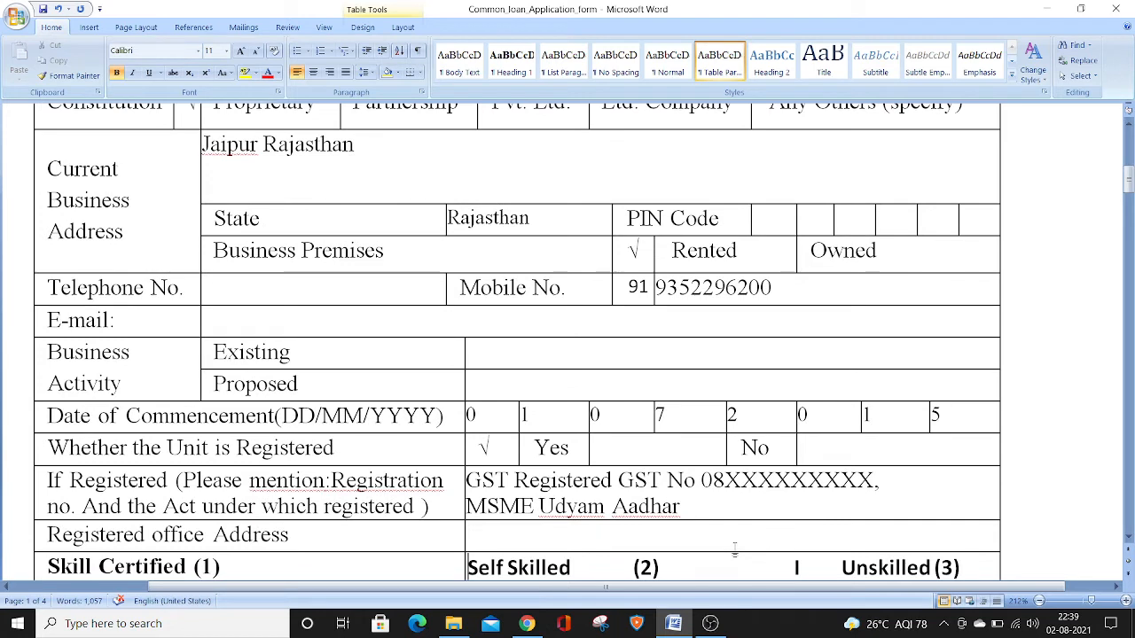
key(Down)
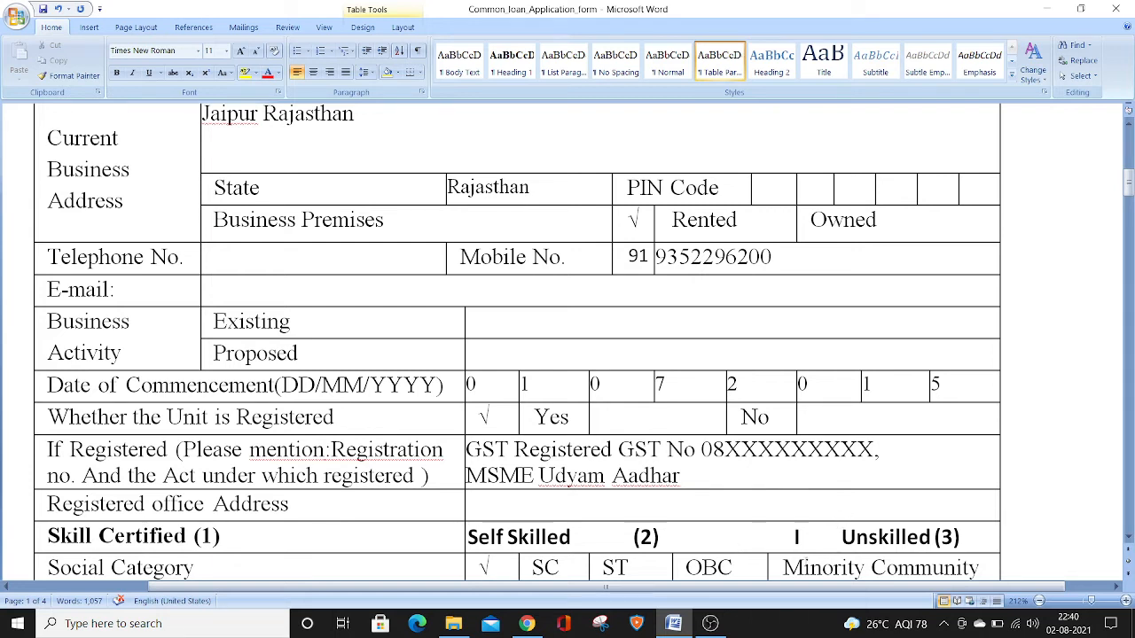
key(Down)
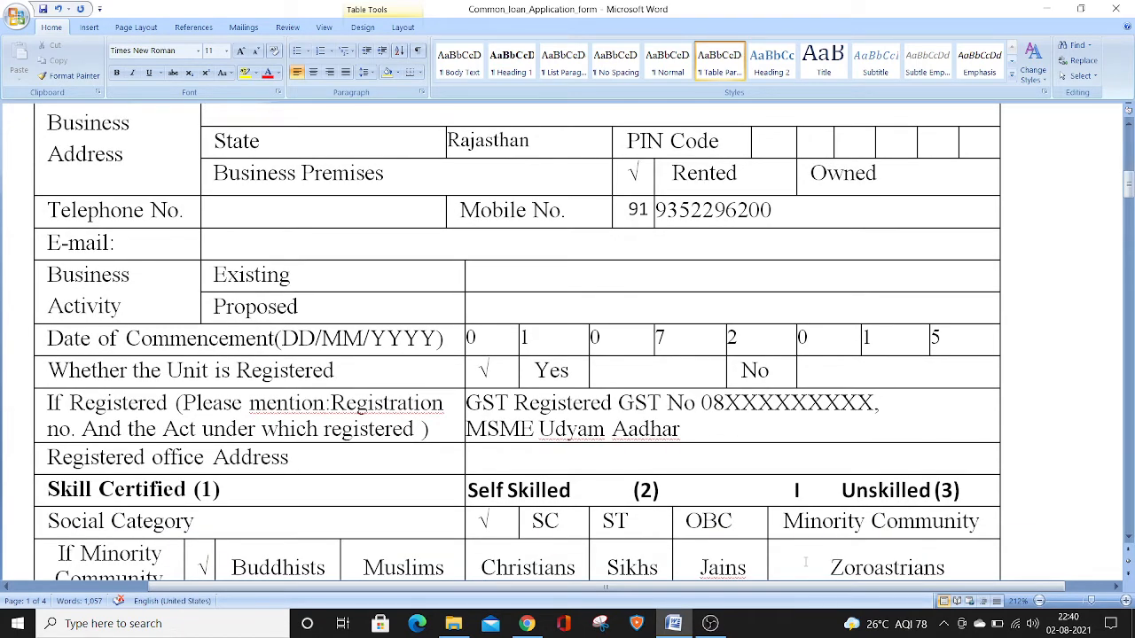
key(Down)
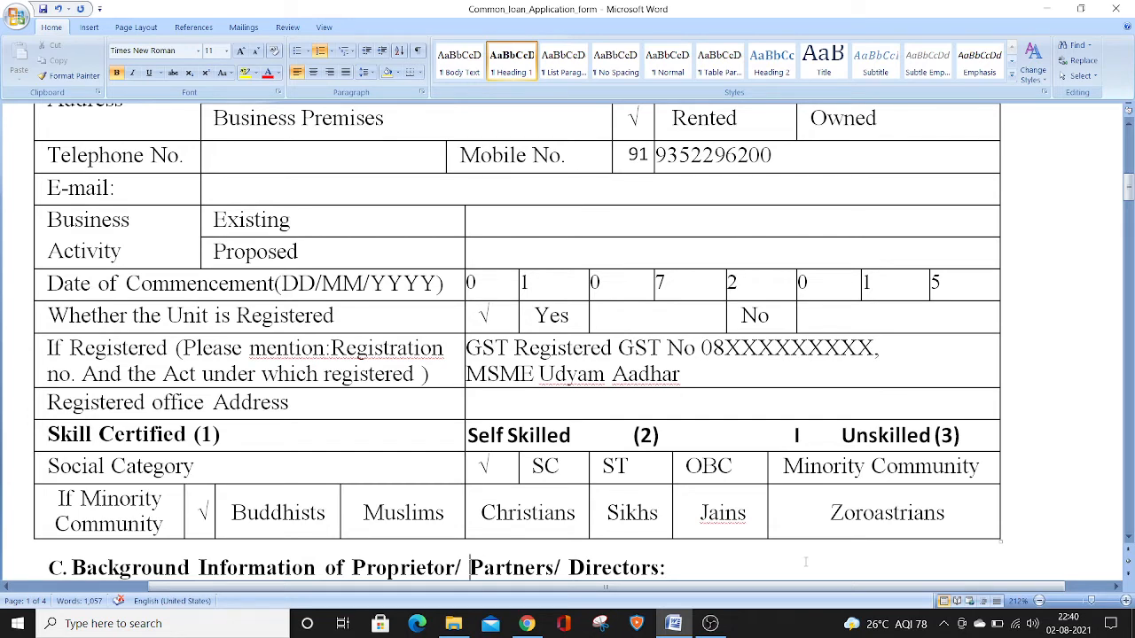
key(Down)
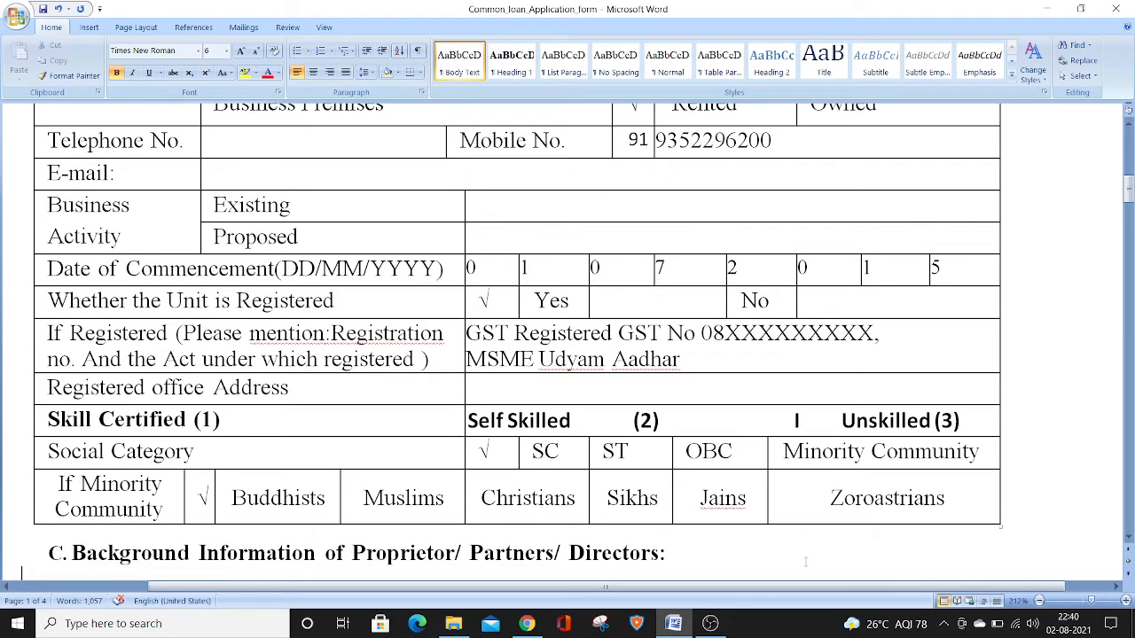
key(Down)
key(Down)
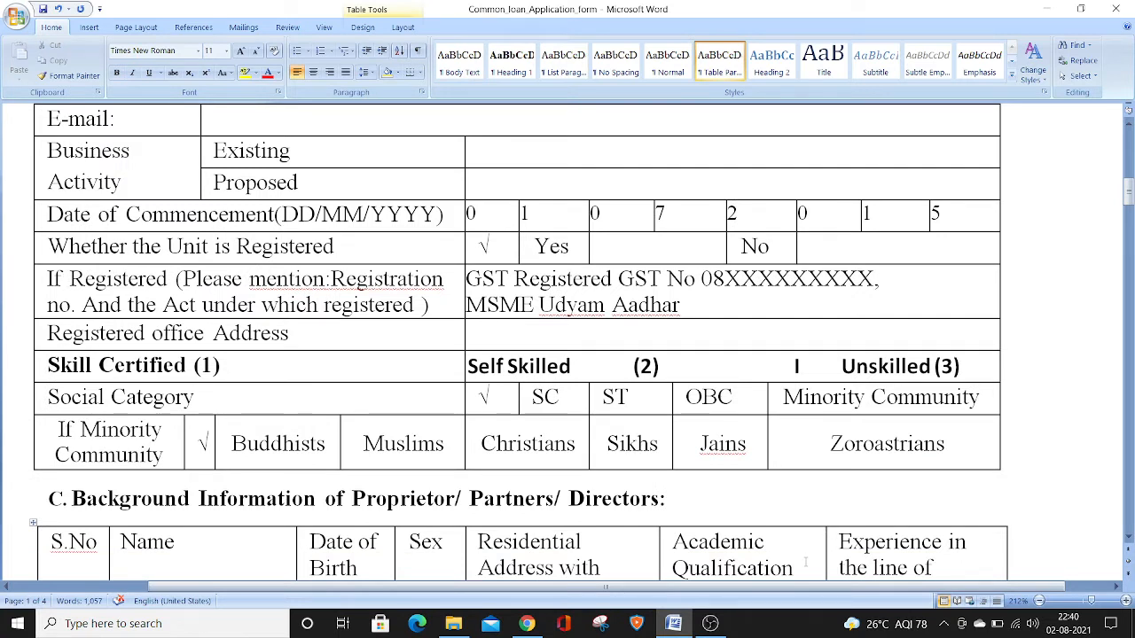
key(Down)
key(Down)
key(Down)
key(Down)
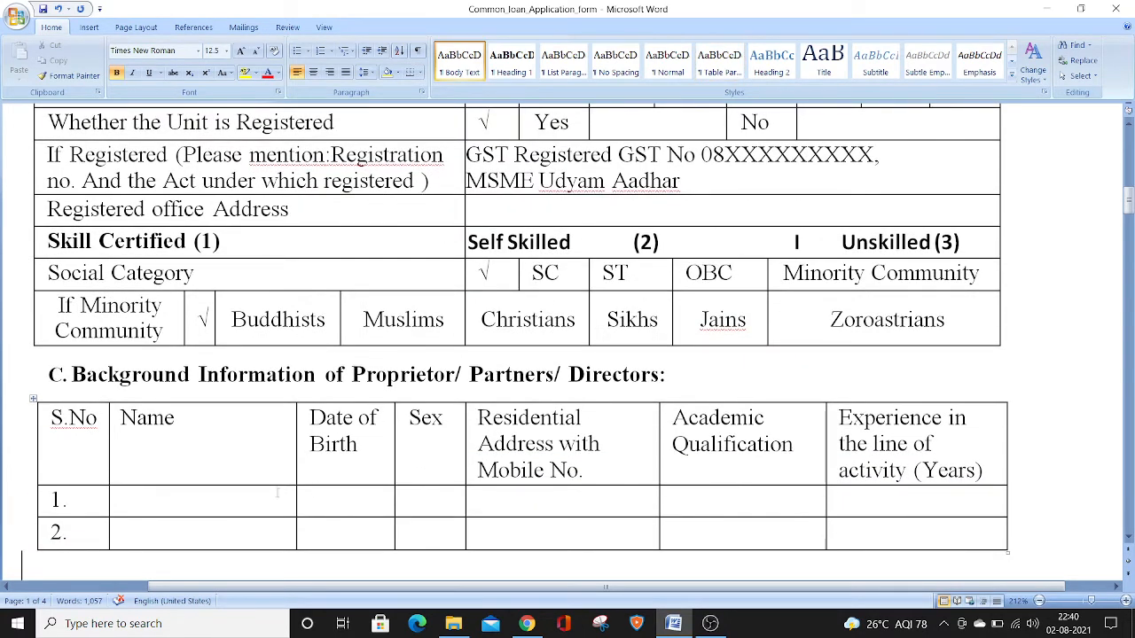
Enter the proprietor's name with the title Mr in row 1 of the Background Information table
click(246, 500)
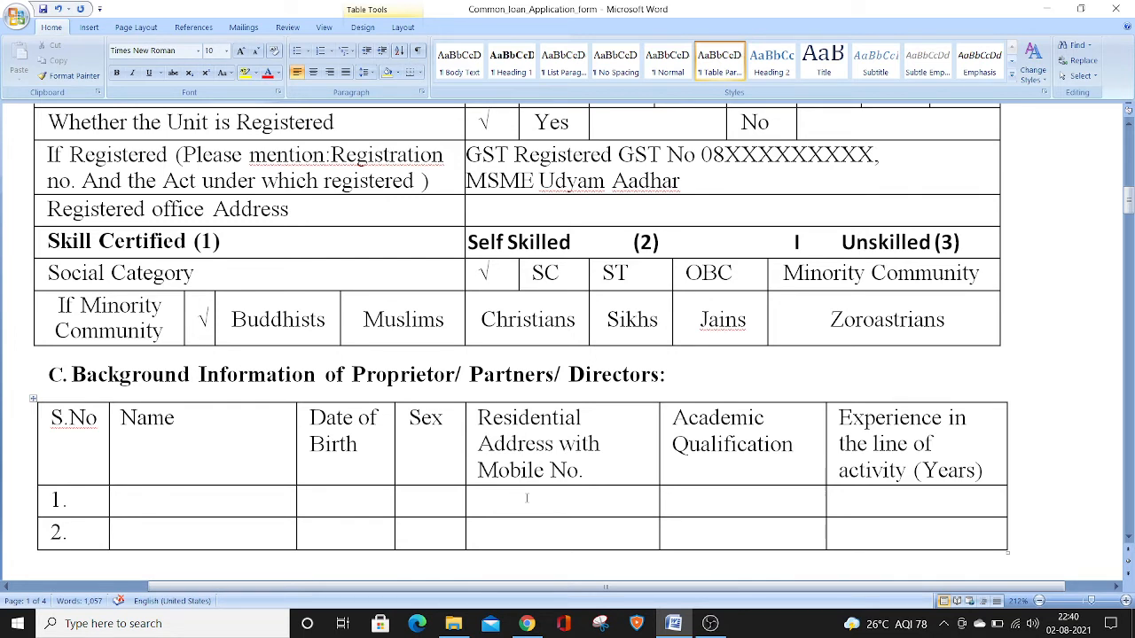
click(698, 507)
click(215, 502)
text(A)
key(BackSpace)
text(Mr Ram)
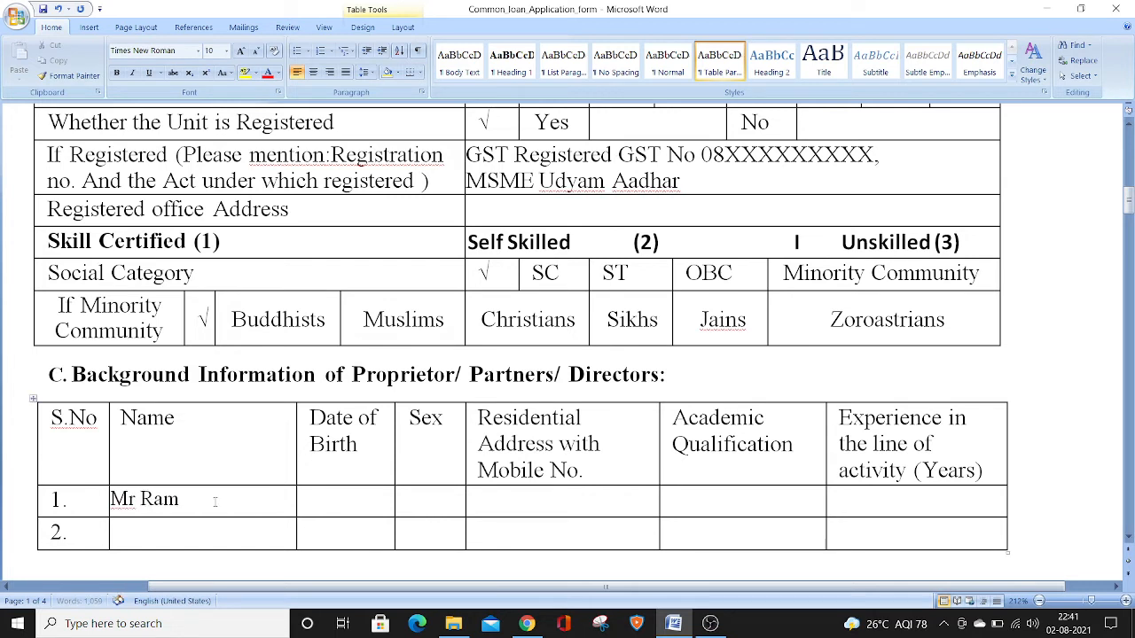
Enter the proprietor's date of birth in row 1 of the Background Information table
key(Tab)
key(Tab)
click(344, 498)
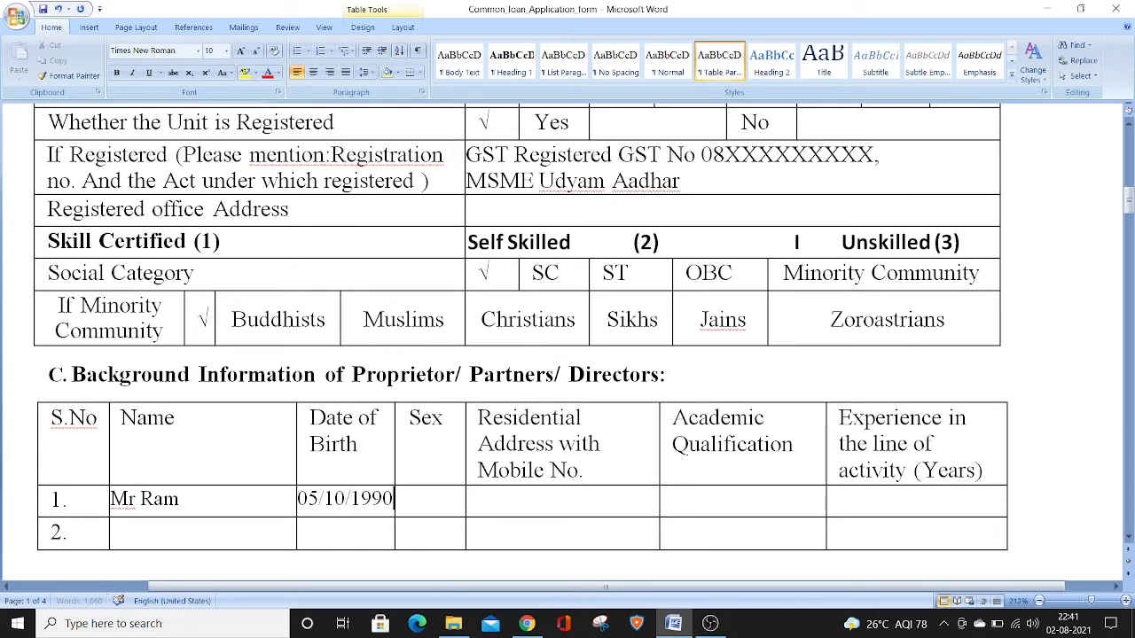
Enter M as the proprietor's sex and a row of X characters as placeholder for the residential address with mobile number
key(Tab)
text(M)
key(Tab)
text(XXXXX)
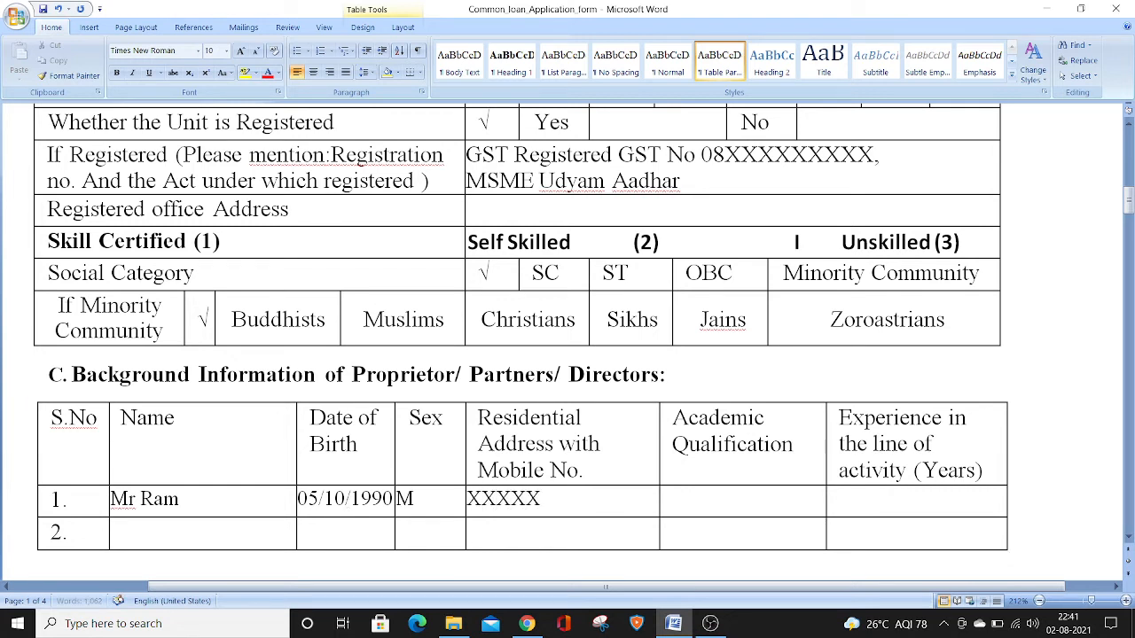
text(XXXXXXXXXX)
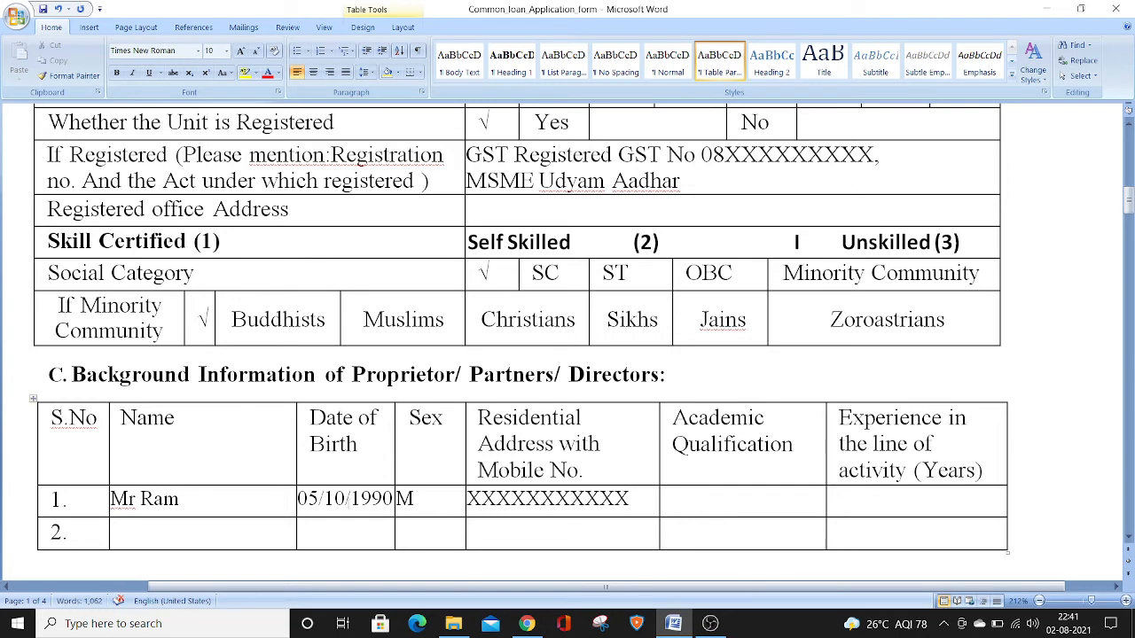
text(M.com)
Enter M.com as the proprietor's academic qualification and 5 years as the experience in the line of activity
key(Tab)
text(5 years)
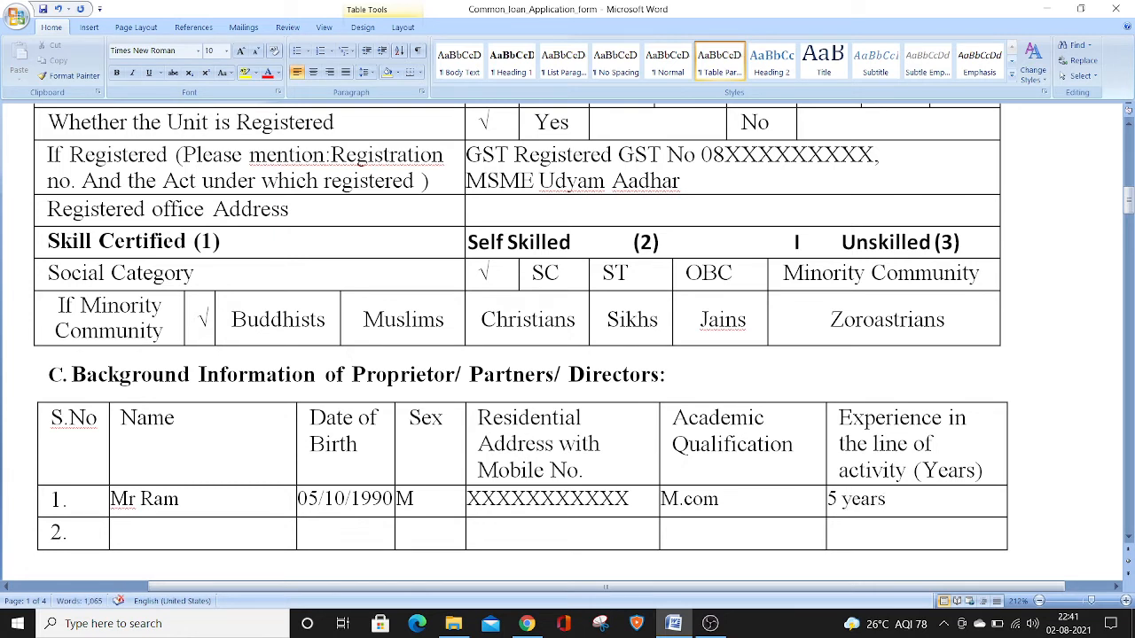
List Pan Card in row 1 and Aadhar Card in row 2 of the Id proof column
click(1130, 206)
drag(1130, 206, 1129, 226)
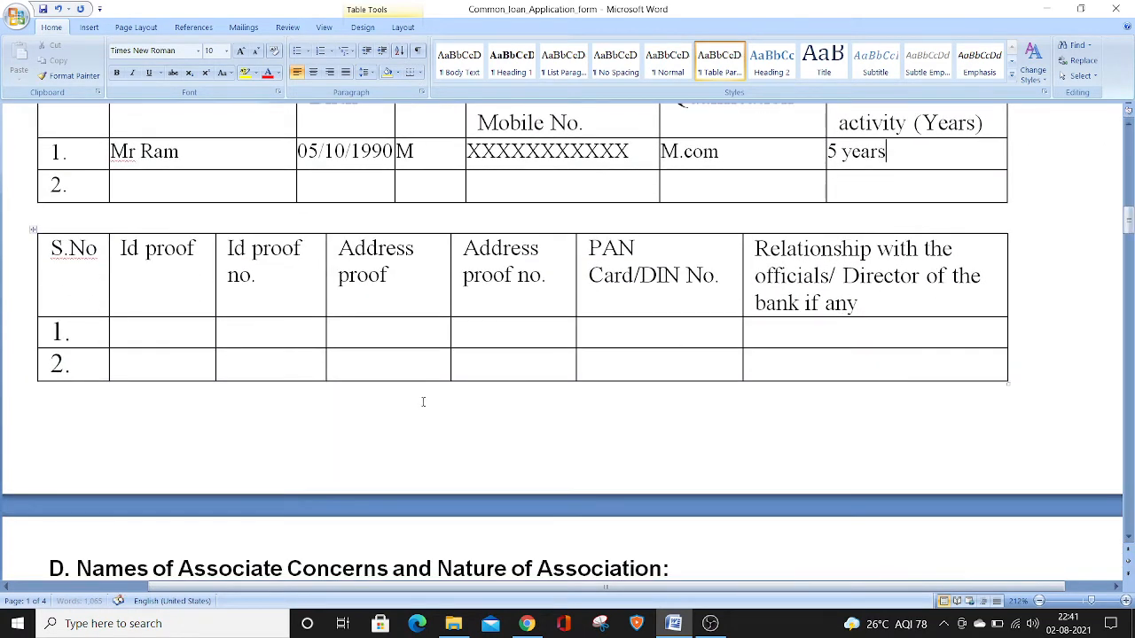
click(171, 331)
text(Pan Card)
key(Tab)
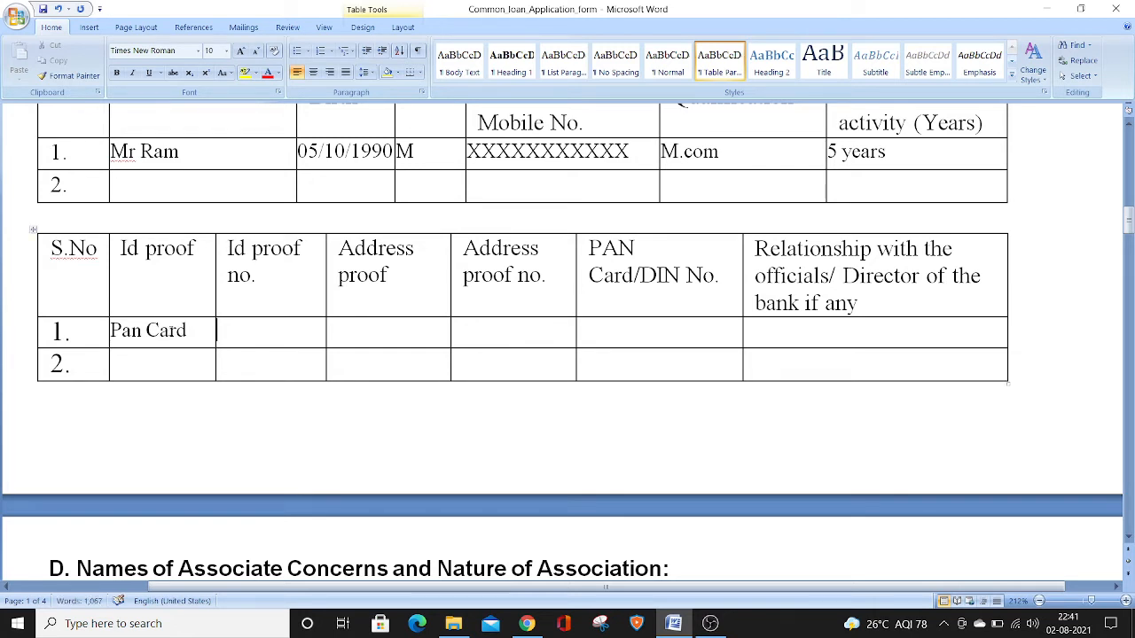
key(Down)
key(Left)
text(Aadhar Card)
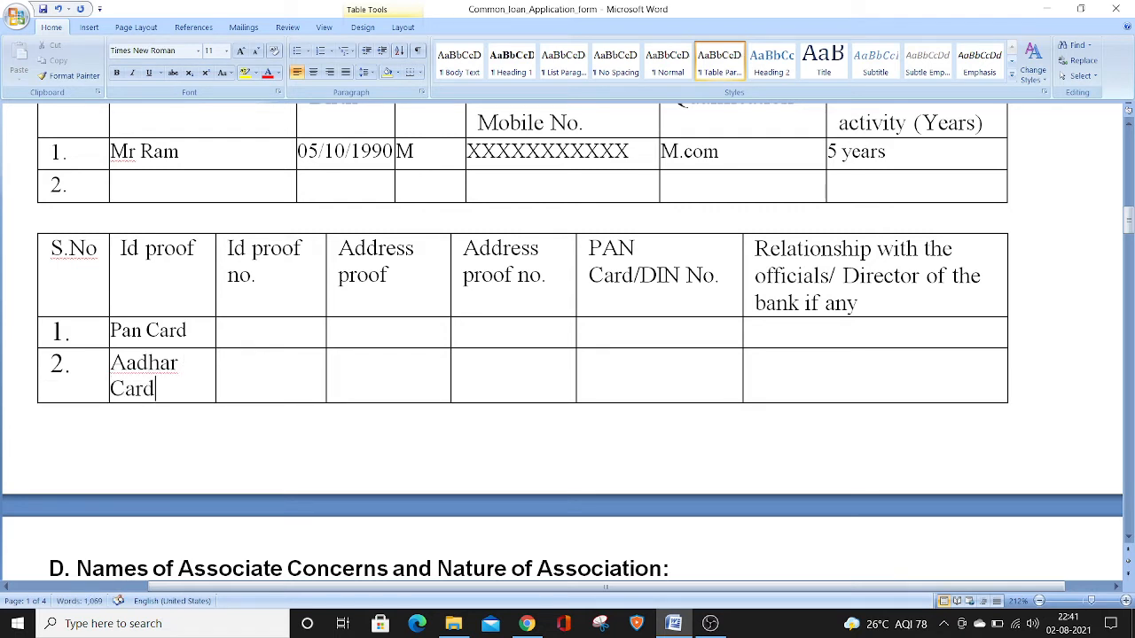
Enter the PAN card number in uppercase in the Id proof no. cell of row 1
click(262, 341)
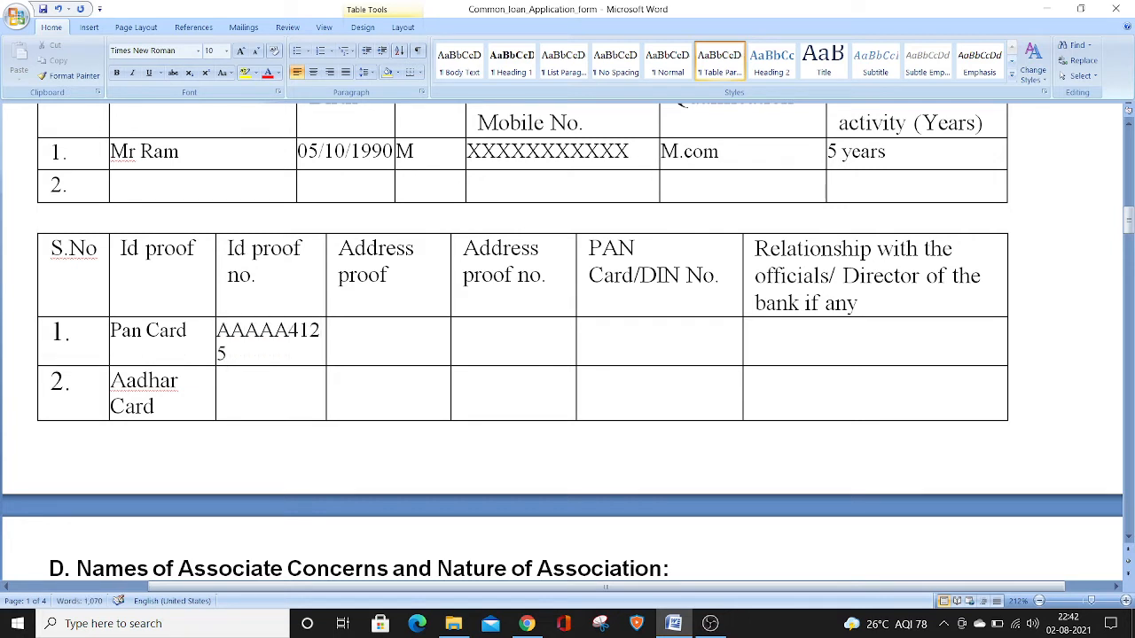
Enter the Aadhar card number in the Id proof no. cell of row 2
click(243, 381)
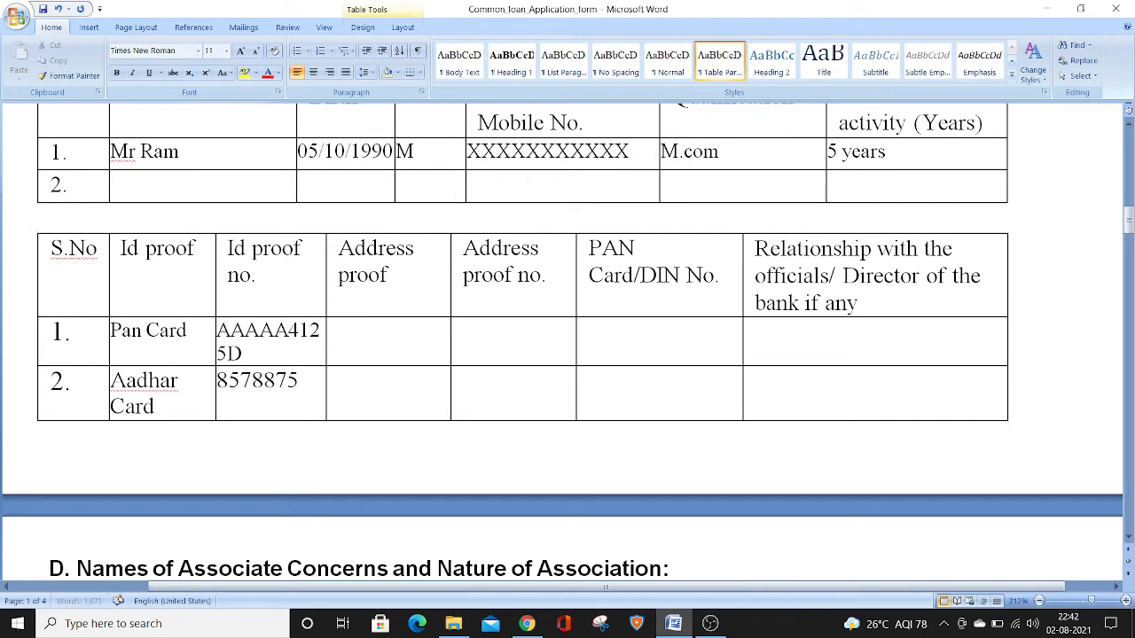
List Electricity Bill in row 1 and Voter ID in row 2 of the Address proof column
click(397, 332)
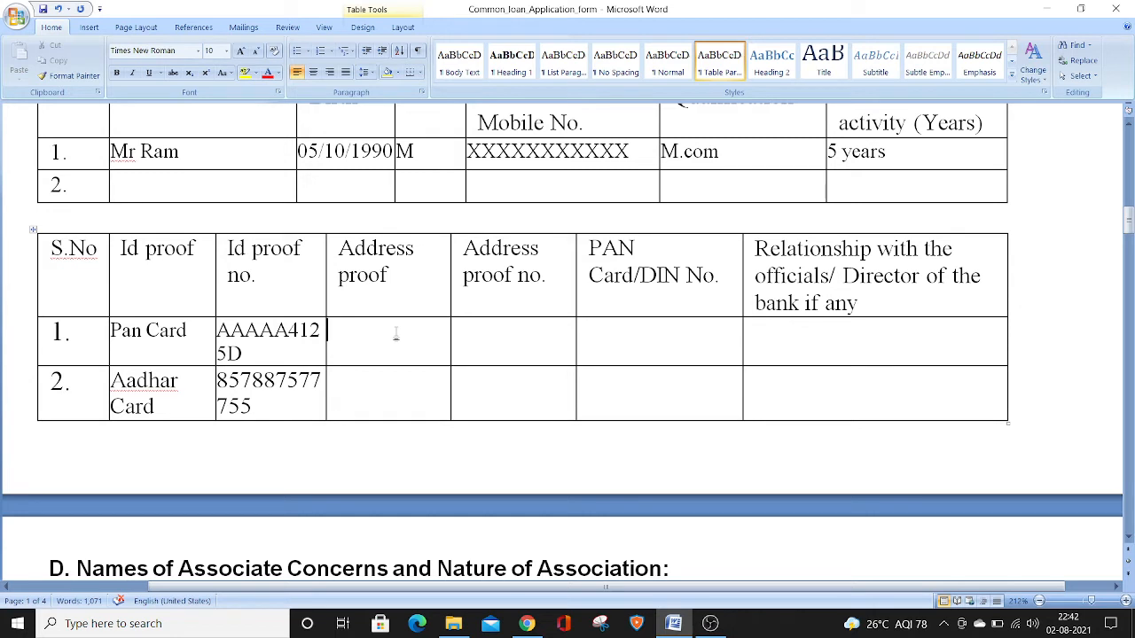
text(Electiric)
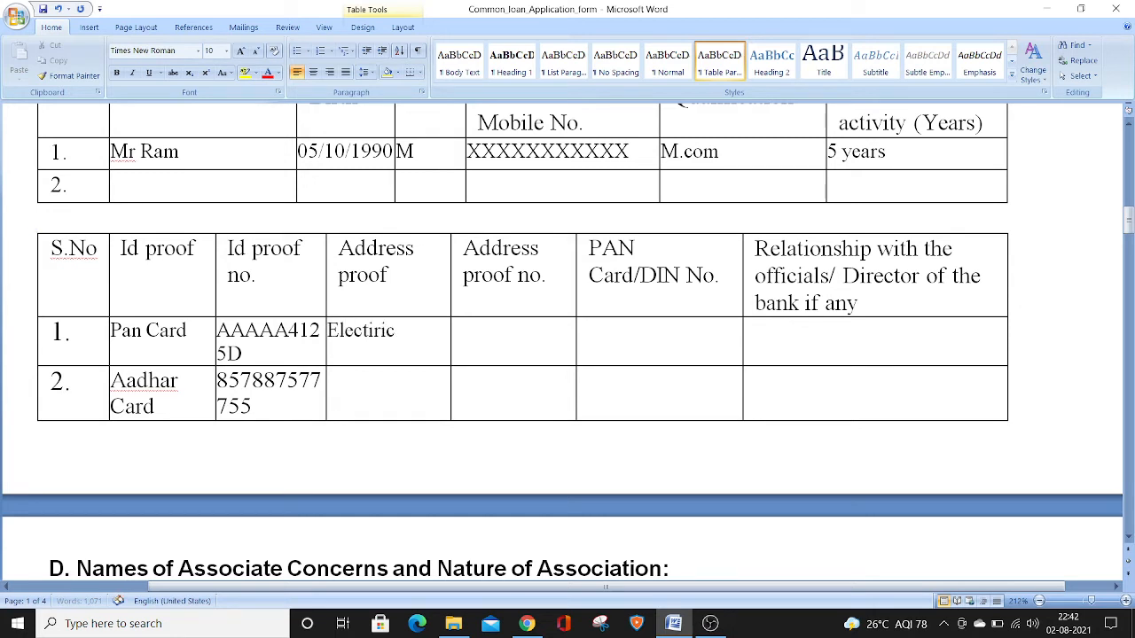
key(BackSpace)
key(BackSpace)
key(BackSpace)
key(BackSpace)
text(ricity Bill)
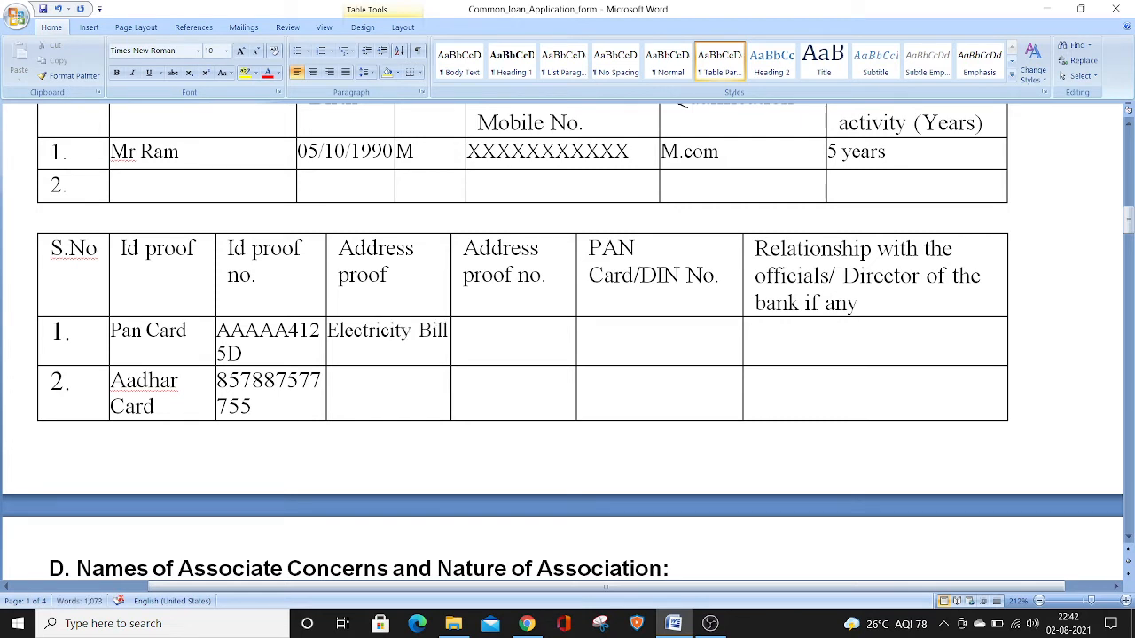
click(418, 398)
text(Voter ID)
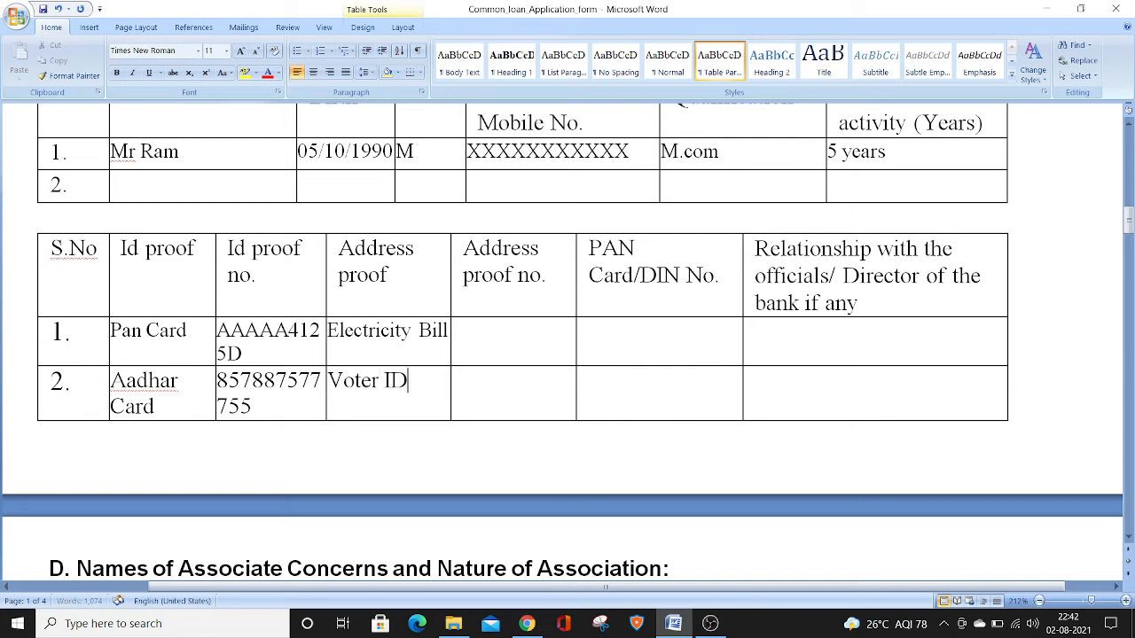
Enter "K No" as the address proof number for the electricity bill in row 1
click(485, 326)
text(K No)
click(480, 390)
Fill row 1 with the placeholder "ffsd" under PAN Card/DIN No. and N.A under Relationship with the officials/Director of the bank
click(603, 339)
text(ffsd)
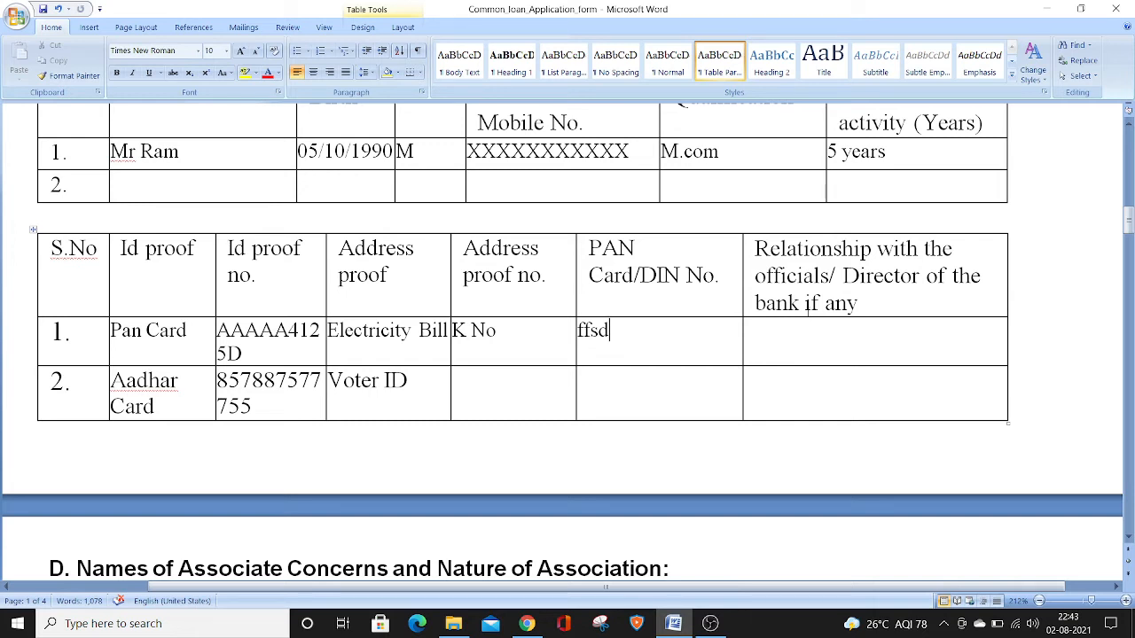
click(802, 340)
text(N.A)
Enter NA in both rows of the Names of Associate Concern column in section D
click(1130, 216)
drag(1130, 217, 1129, 234)
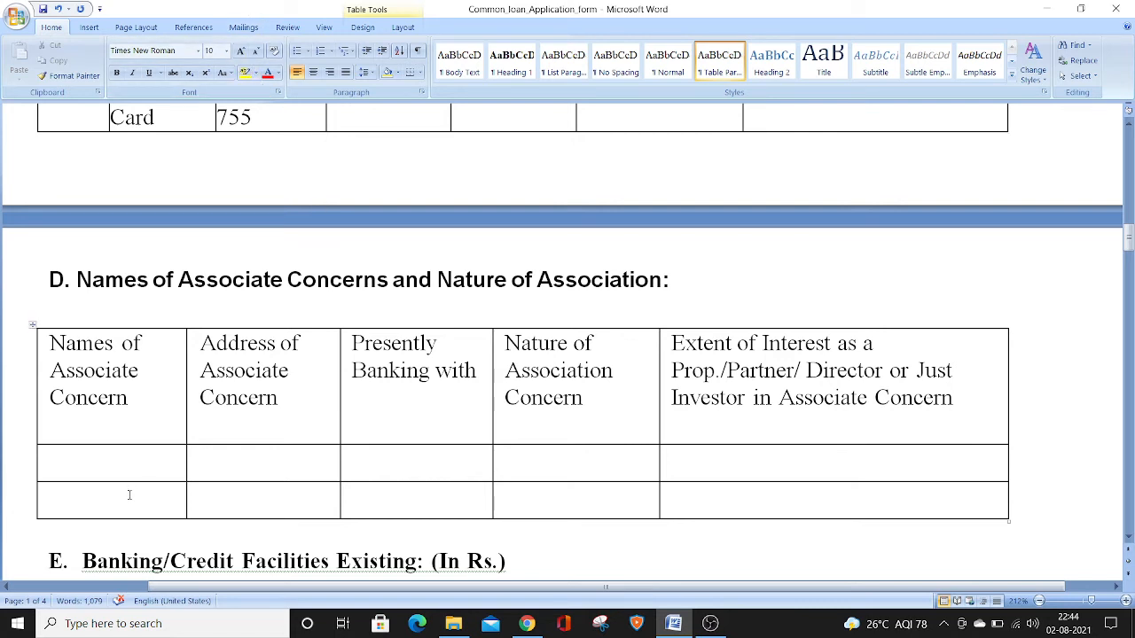
click(94, 455)
text(NA)
key(Down)
text(NA)
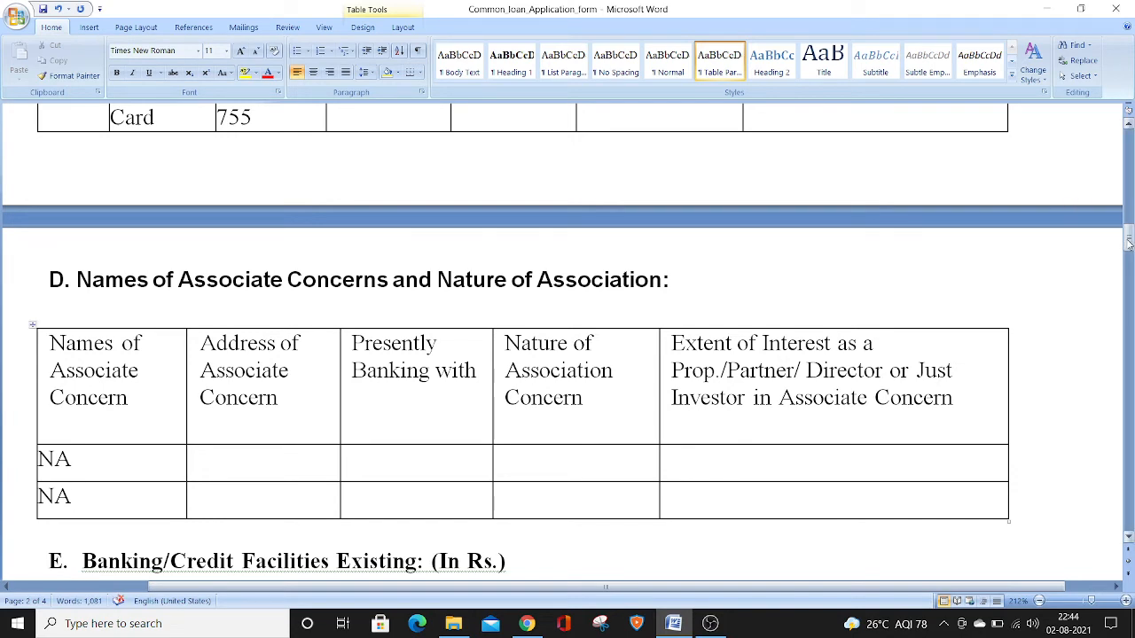
drag(1129, 246, 1129, 263)
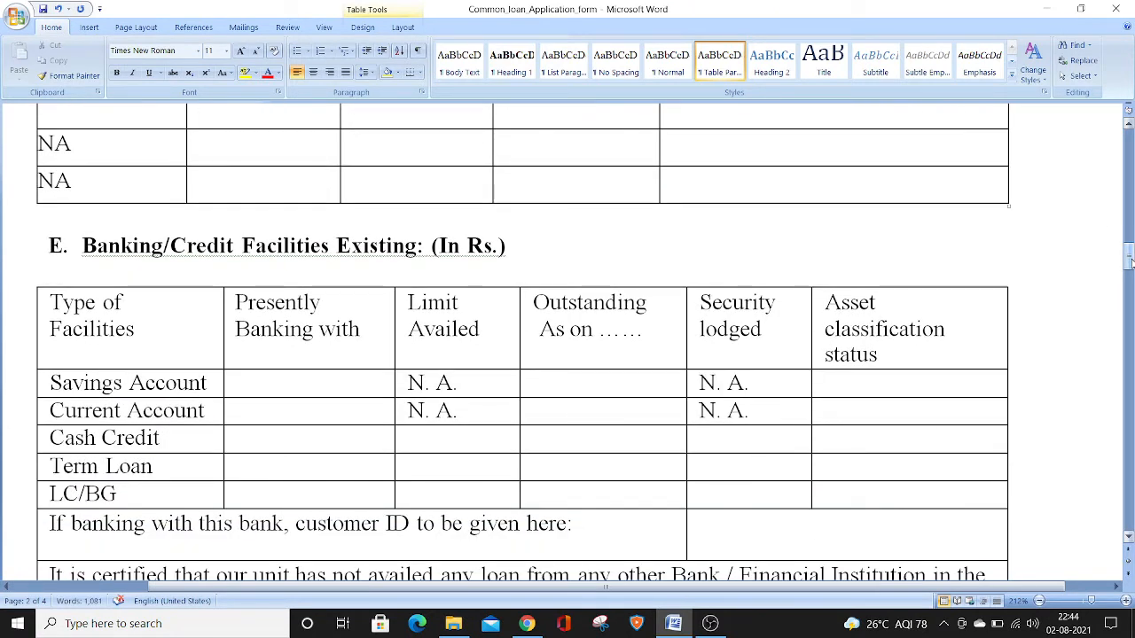
Enter State Bank of India under Presently Banking with for the Savings Account in section E
drag(1130, 263, 1130, 269)
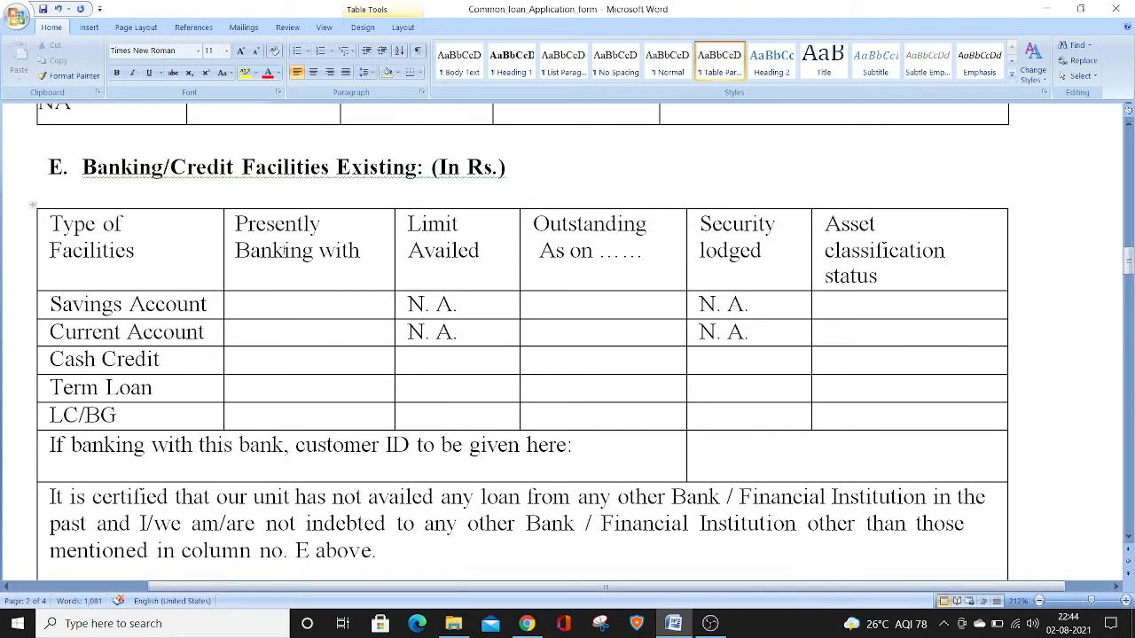
click(277, 299)
text(State Bank of I)
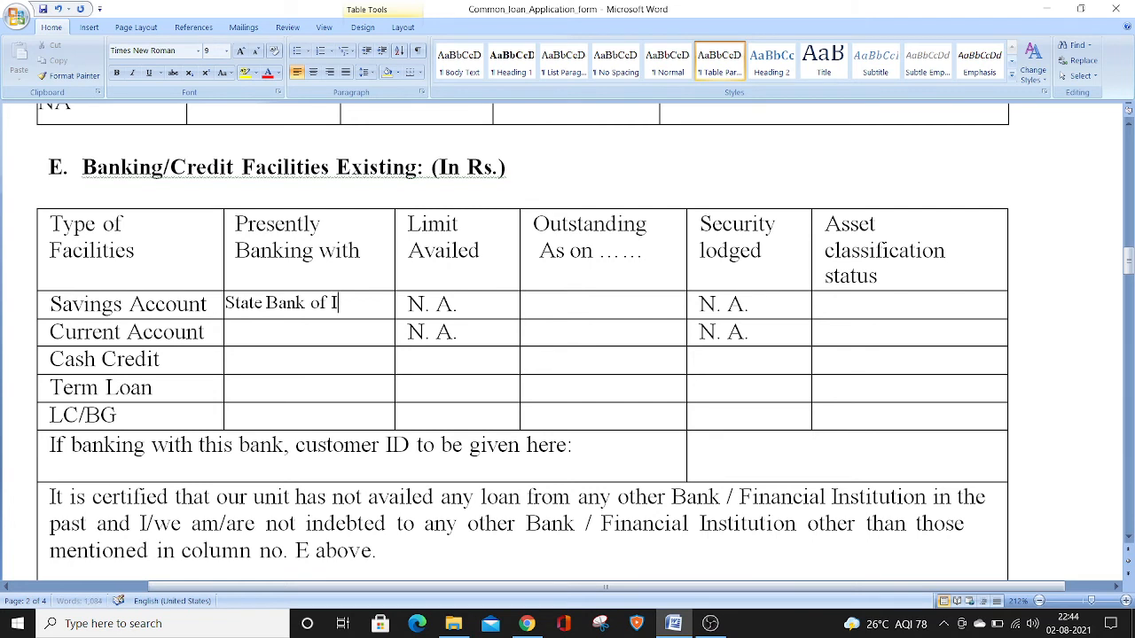
text(ndia)
drag(46, 353, 110, 412)
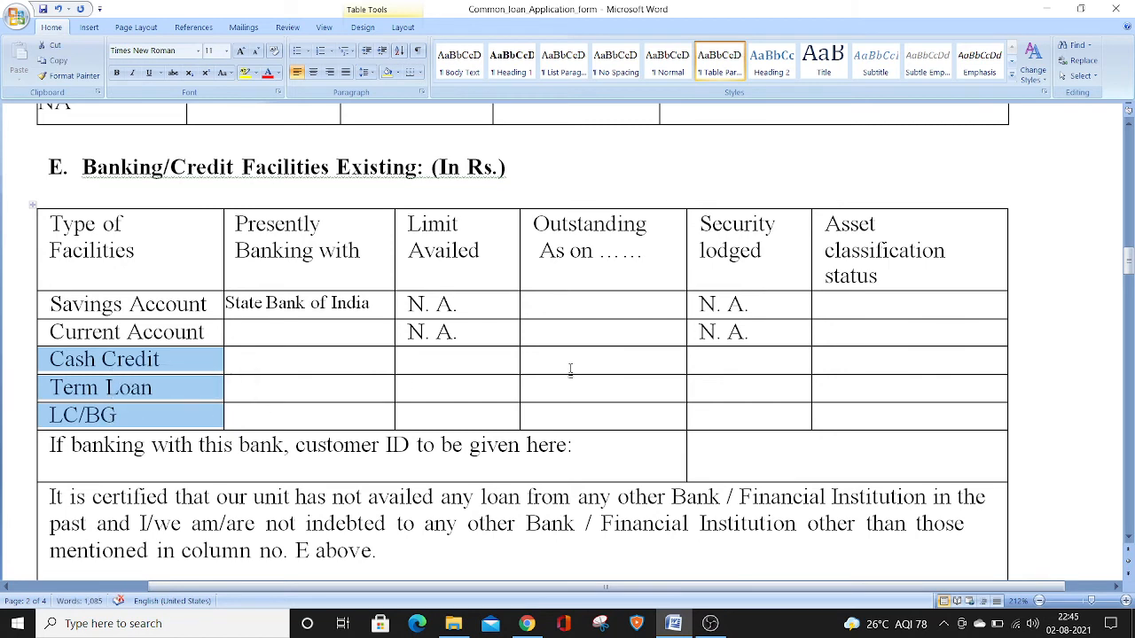
click(838, 303)
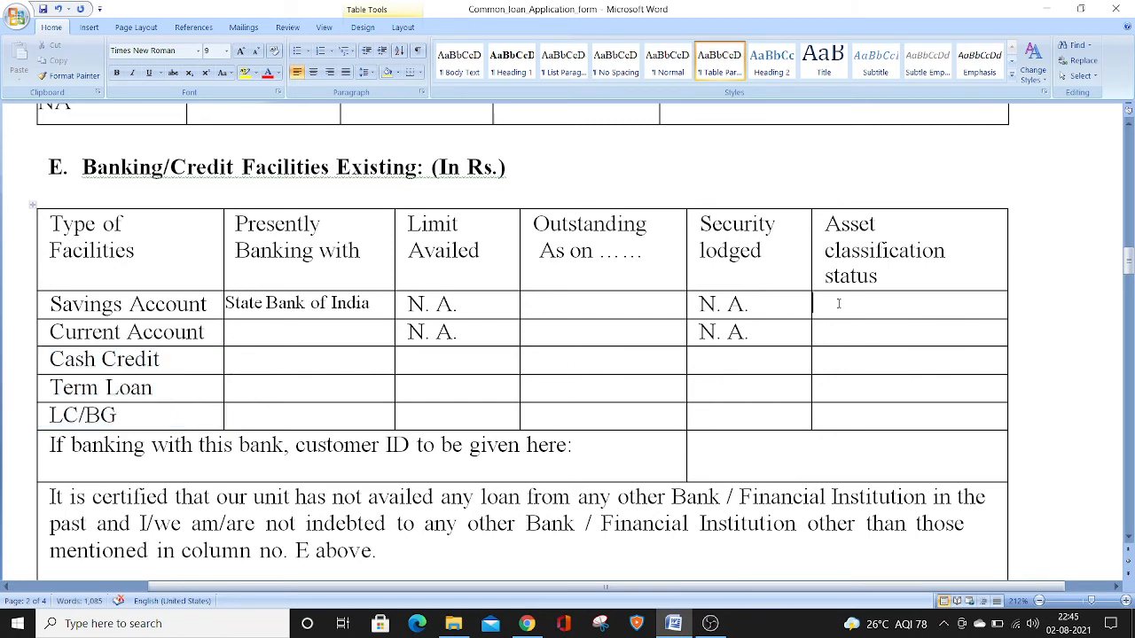
text(N.A.)
key(BackSpace)
key(BackSpace)
key(BackSpace)
key(BackSpace)
Enter Standard as the asset classification status for Cash Credit in section E
key(Down)
text(Standard)
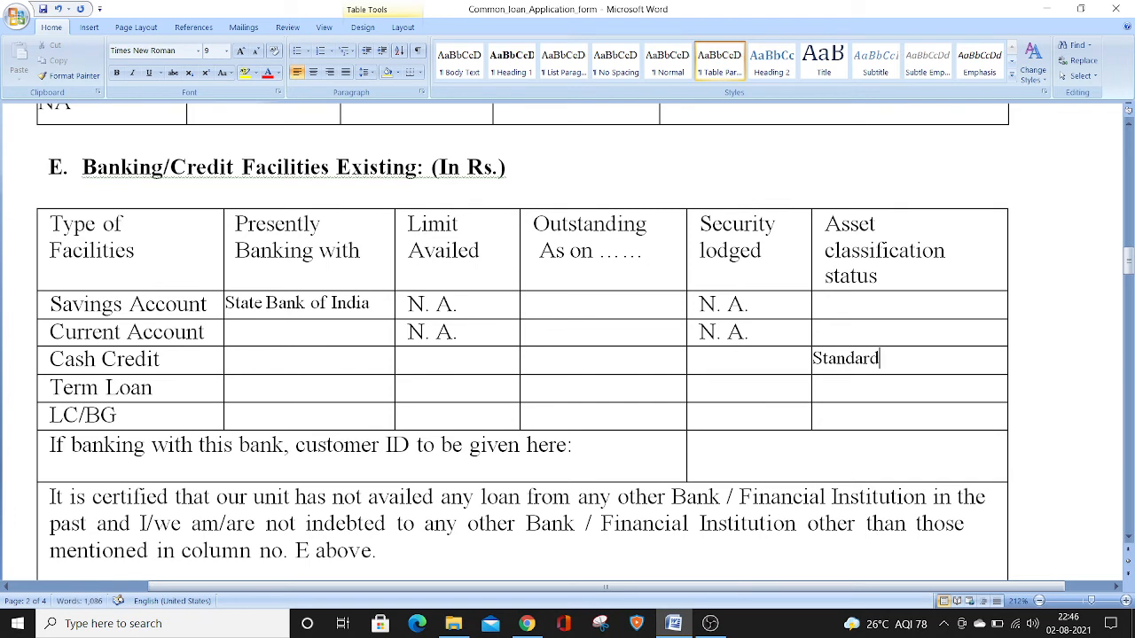
key(Down)
key(Down)
Enter BOB under Presently Banking with for Cash Credit
click(316, 358)
text(S)
key(BackSpace)
text(BOB)
Enter State Bank of India under Presently Banking with for the Current Account
click(280, 332)
text(State Bank)
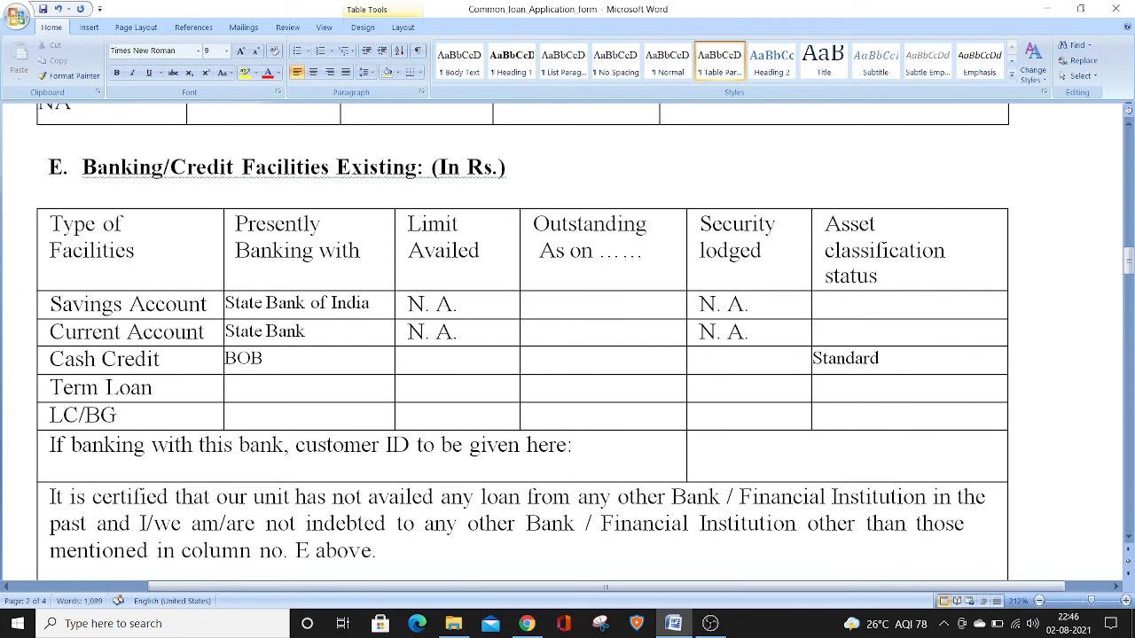
text( of  India)
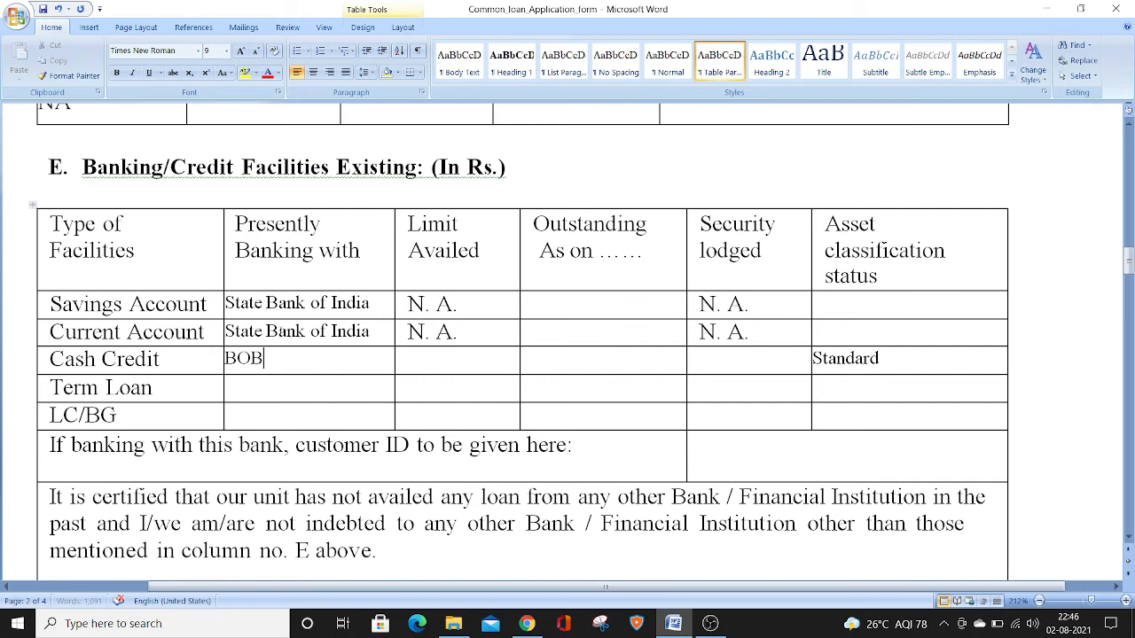
Set Presently Banking with to N.A for Cash Credit, Term Loan and LC/BG in section E
key(BackSpace)
key(BackSpace)
key(BackSpace)
text(N.A)
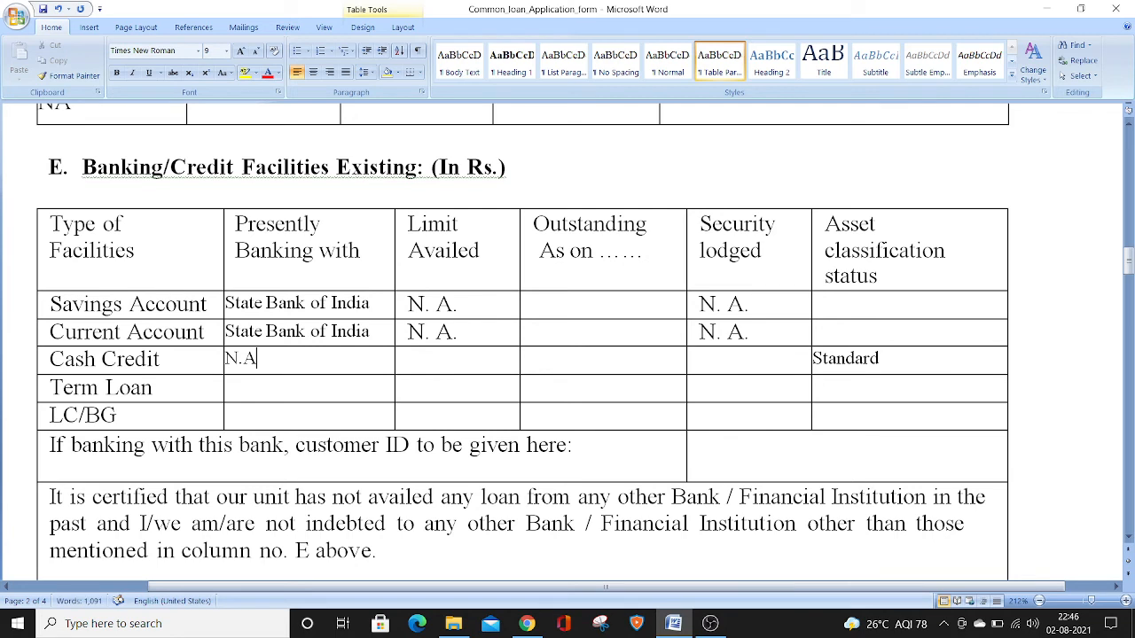
key(Down)
text(N.a)
key(BackSpace)
text(A)
key(Down)
text(N.A)
Enter 500000 as the proposed Cash Credit amount in section F, Credit Facilities Proposed
click(698, 453)
key(Down)
key(Down)
key(Down)
key(Down)
key(Down)
key(Down)
key(Down)
key(Down)
key(Down)
key(Down)
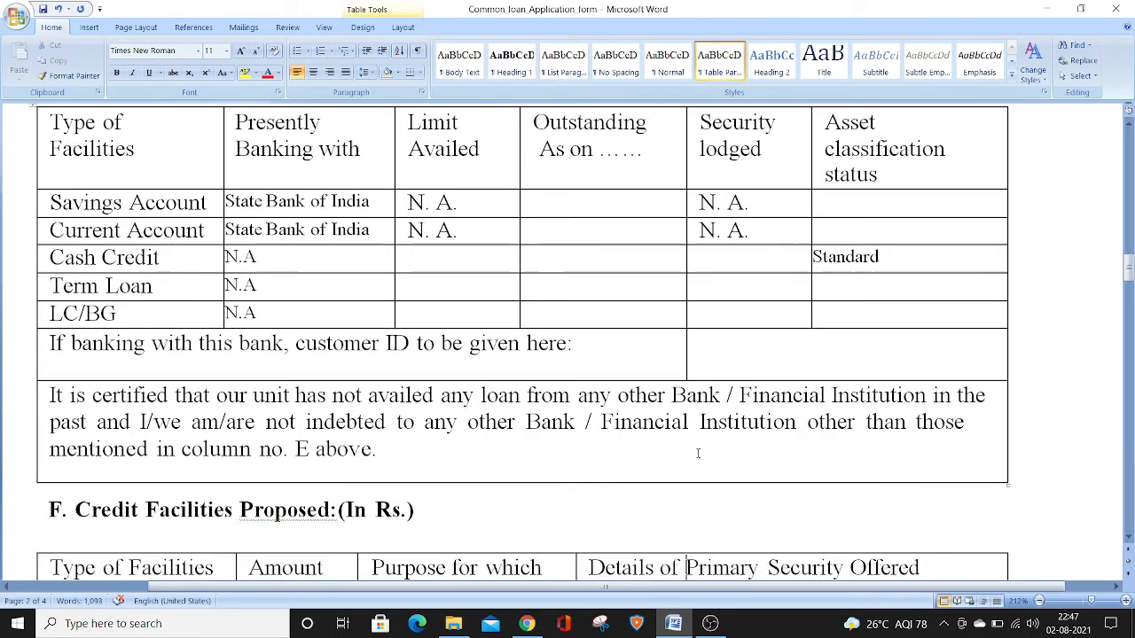
key(Down)
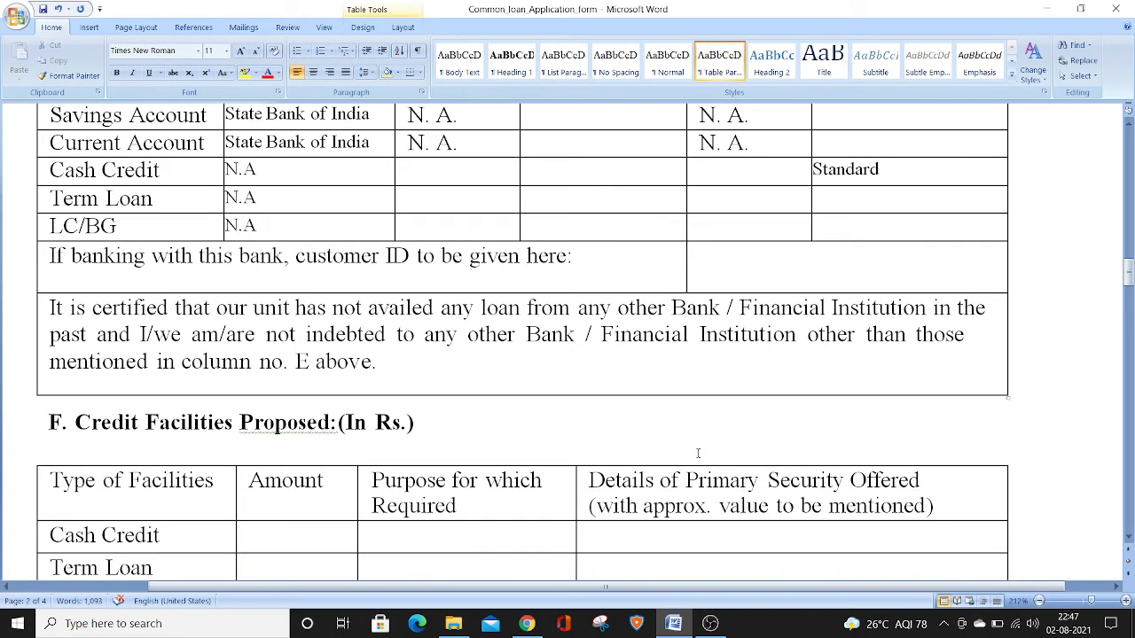
key(Down)
key(Down)
key(Down)
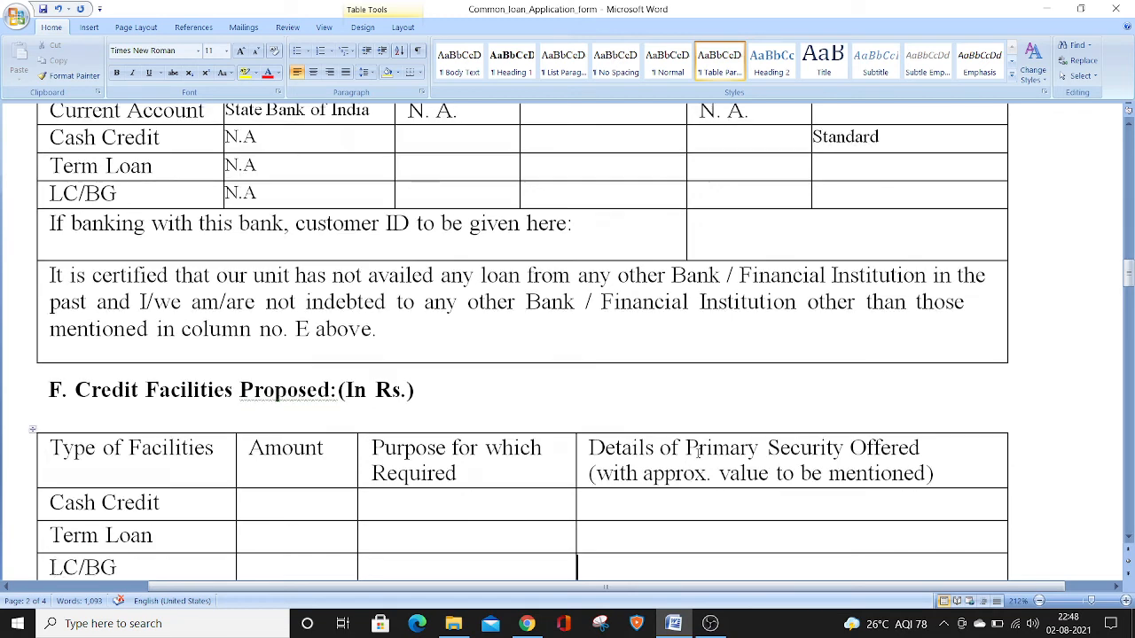
key(Up)
key(Up)
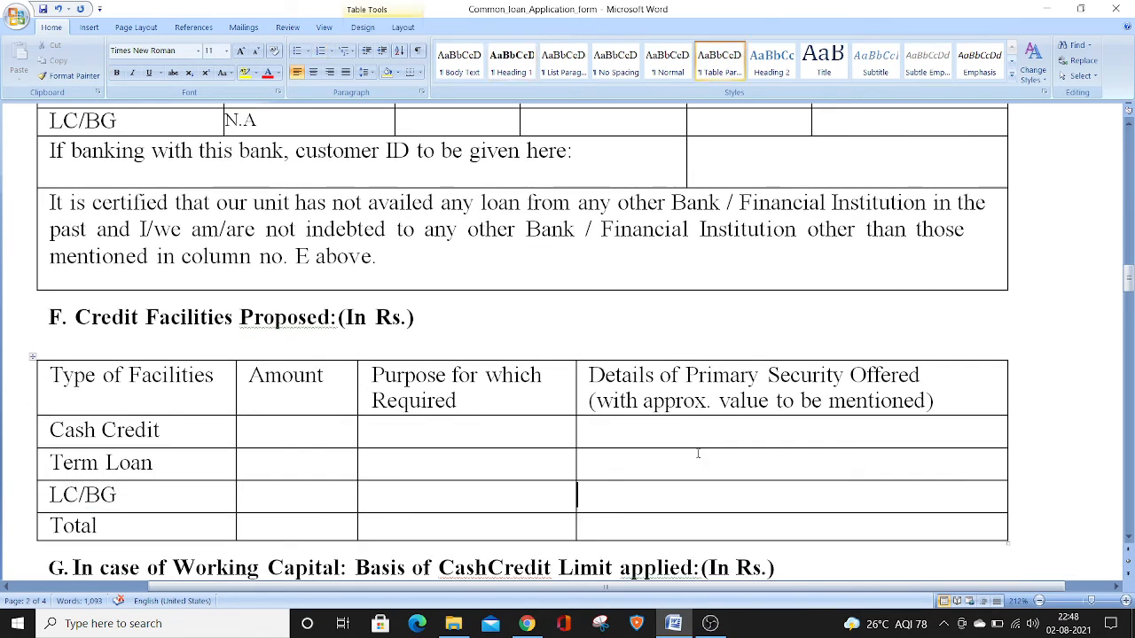
key(Left)
key(Up)
key(Up)
text(500000)
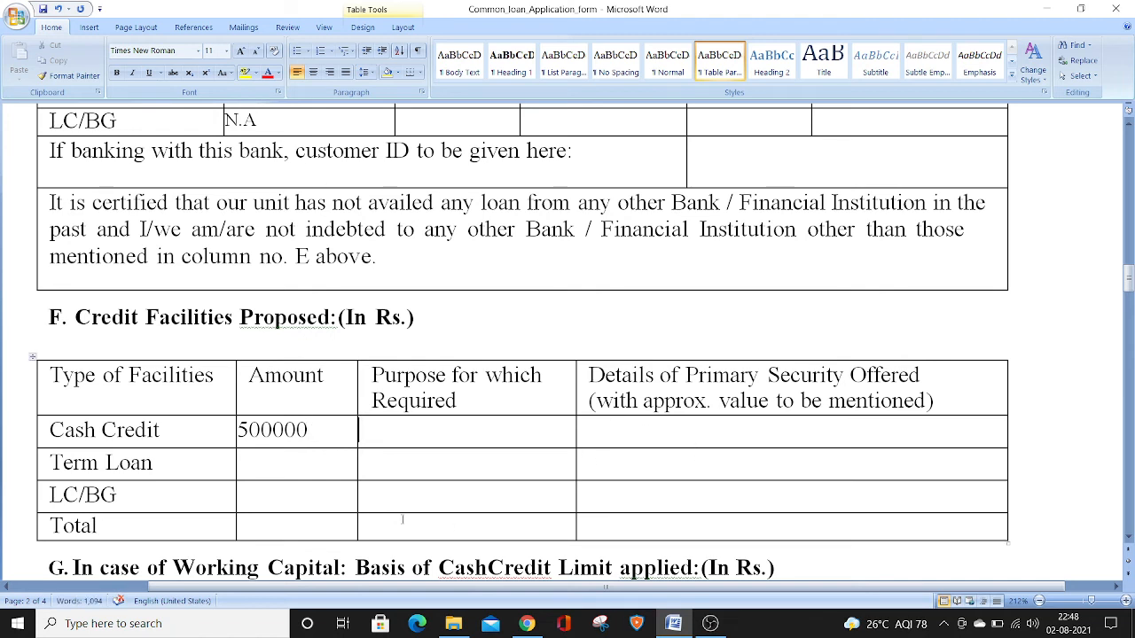
Enter 500000 as the Term Loan amount and 1000000 as the Total amount in section F
click(295, 462)
text(500000)
key(Down)
key(Down)
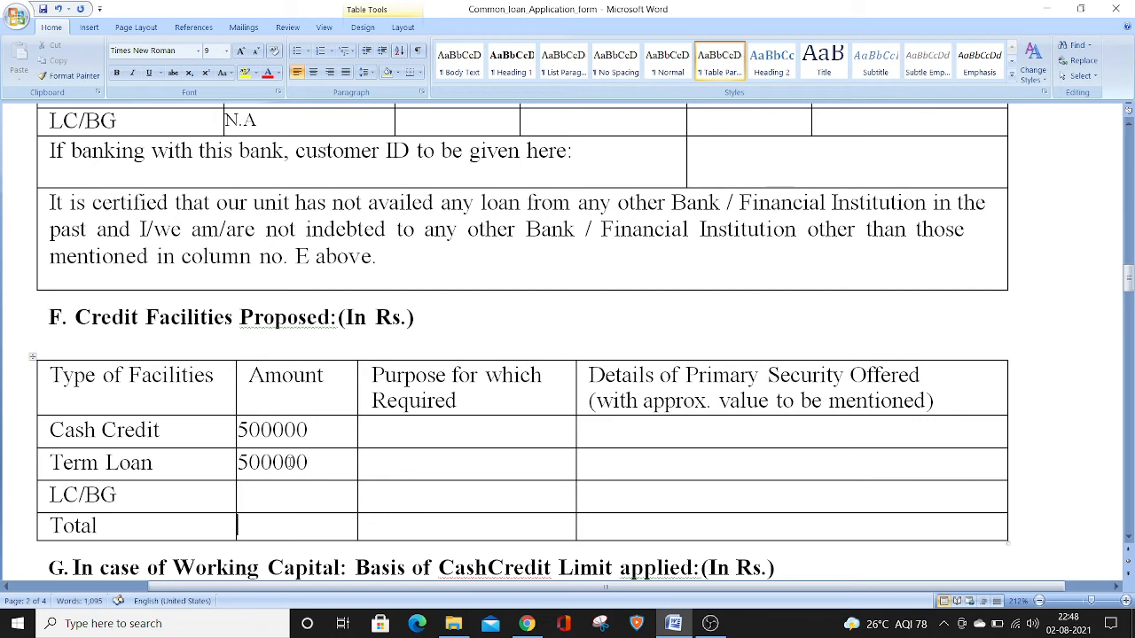
text(1000000)
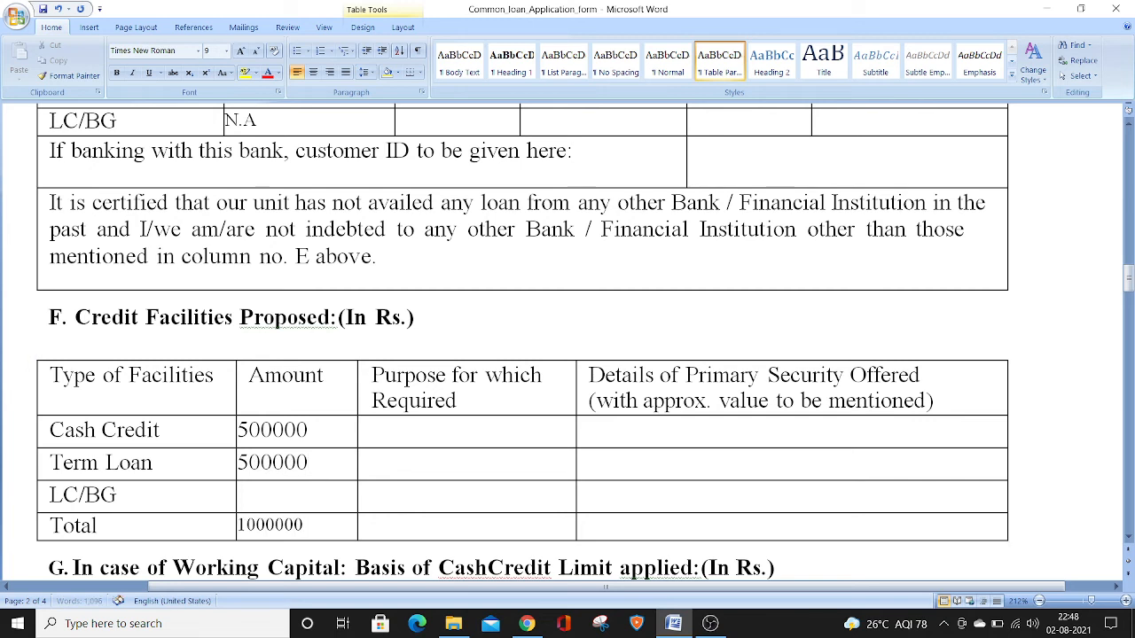
Enter Working Capital as the purpose for which the Cash Credit is required
key(Up)
key(Up)
key(Tab)
text(Working Capi)
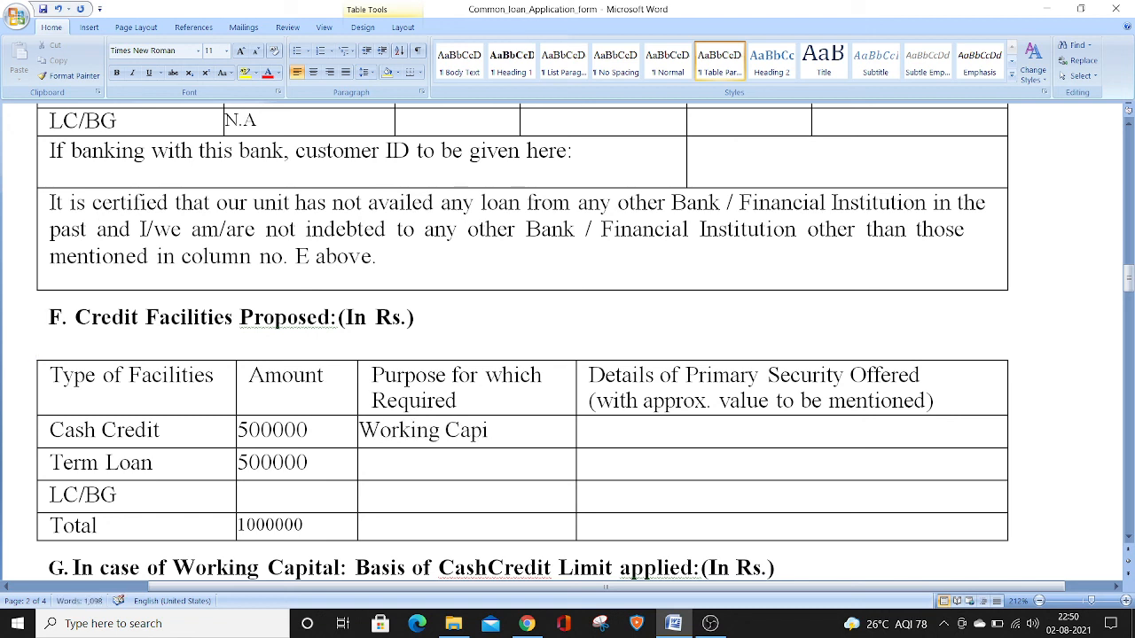
text(tal)
List Stock and Fixed Assets as the primary security offered for the Cash Credit, separated by commas
key(Tab)
text(Stock)
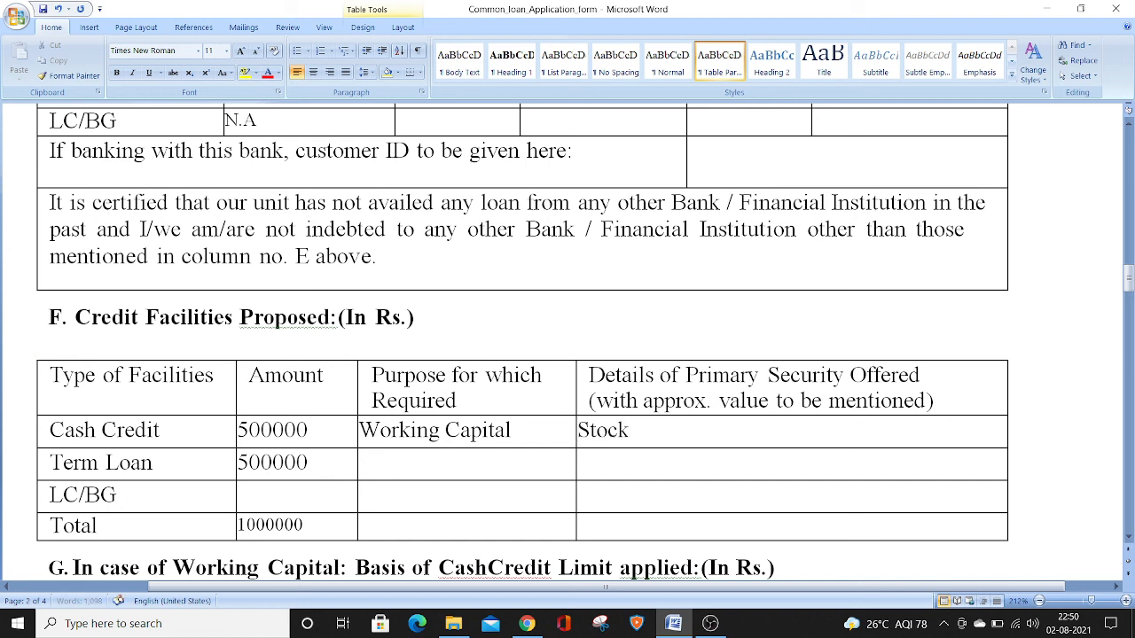
text(, Fixed Assets,)
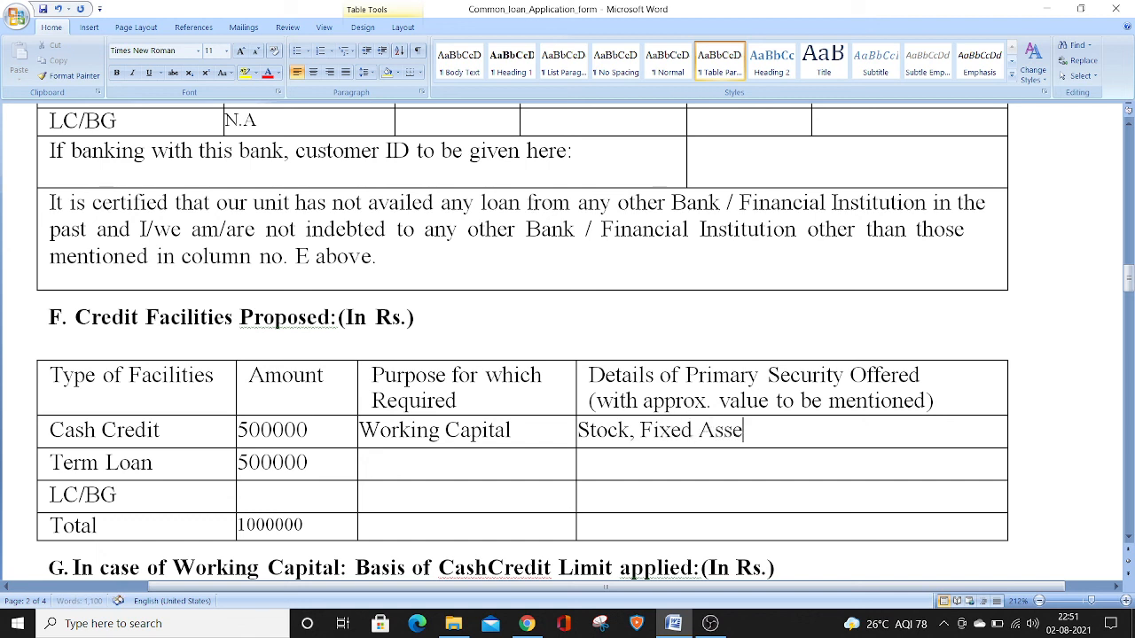